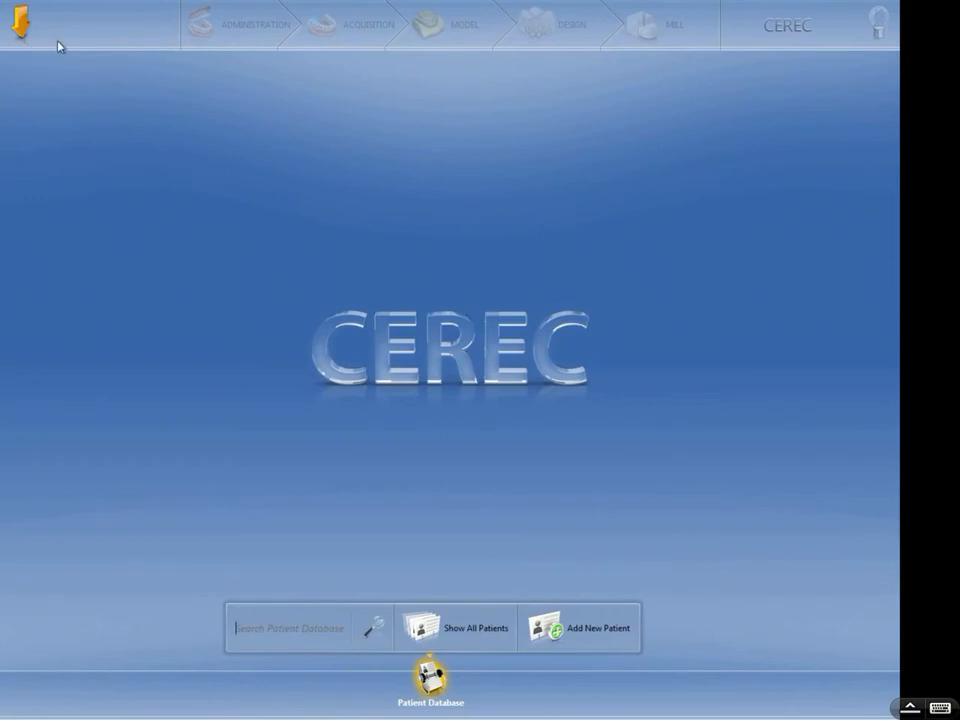
Step: Search the patient database by the patient's last name and add a new case for that patient
{"action": "left_click", "coordinate": [32, 38]}
{"action": "key", "text": "Return"}
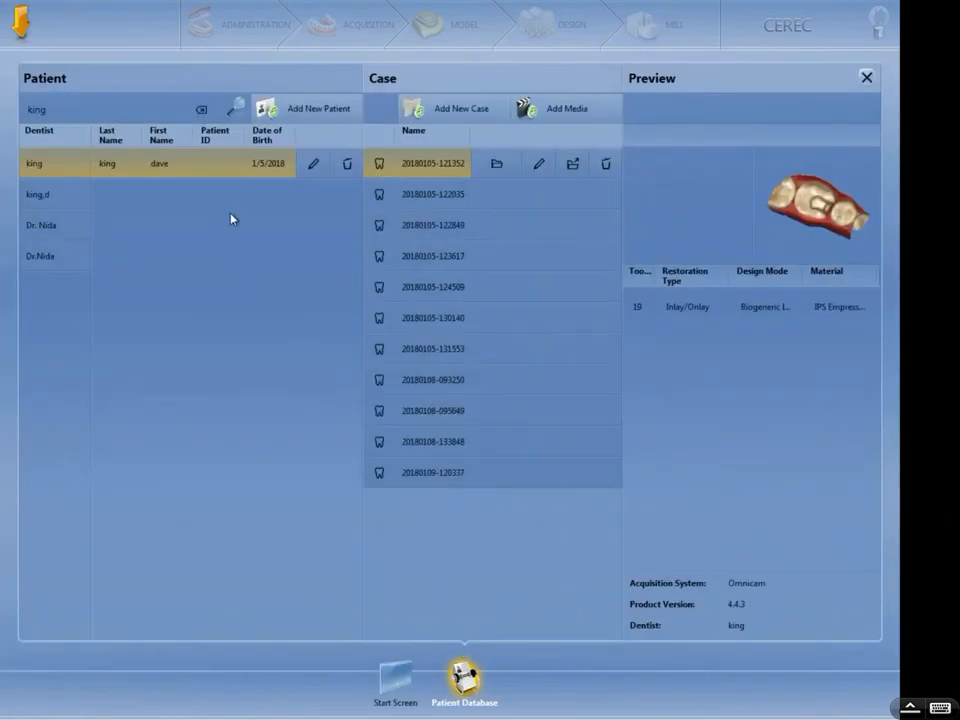
{"action": "left_click", "coordinate": [433, 112]}
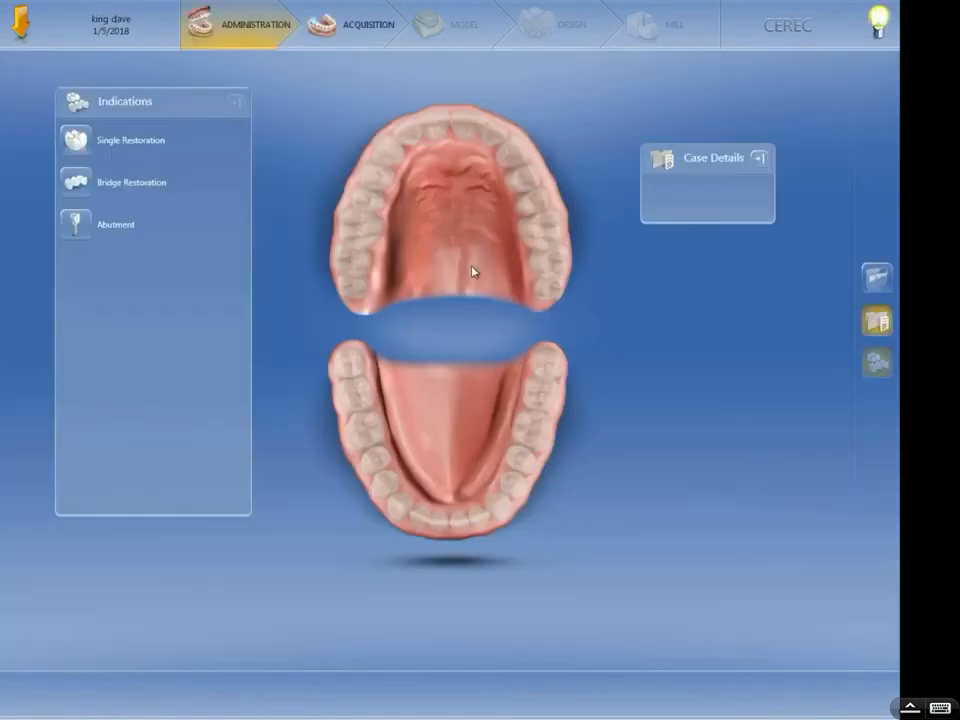
Step: Define a Biogeneric Individual inlay/onlay on tooth 19 in Ivoclar Vivadent IPS Empress CAD and proceed to acquisition
{"action": "left_click", "coordinate": [95, 148]}
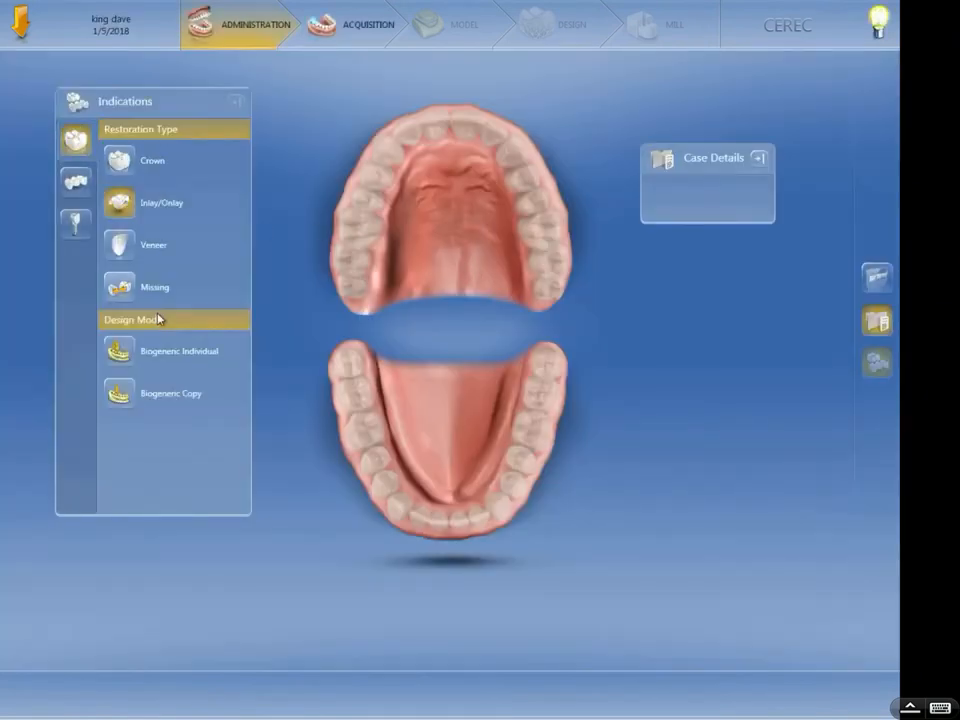
{"action": "left_click", "coordinate": [154, 352]}
{"action": "left_click", "coordinate": [186, 500]}
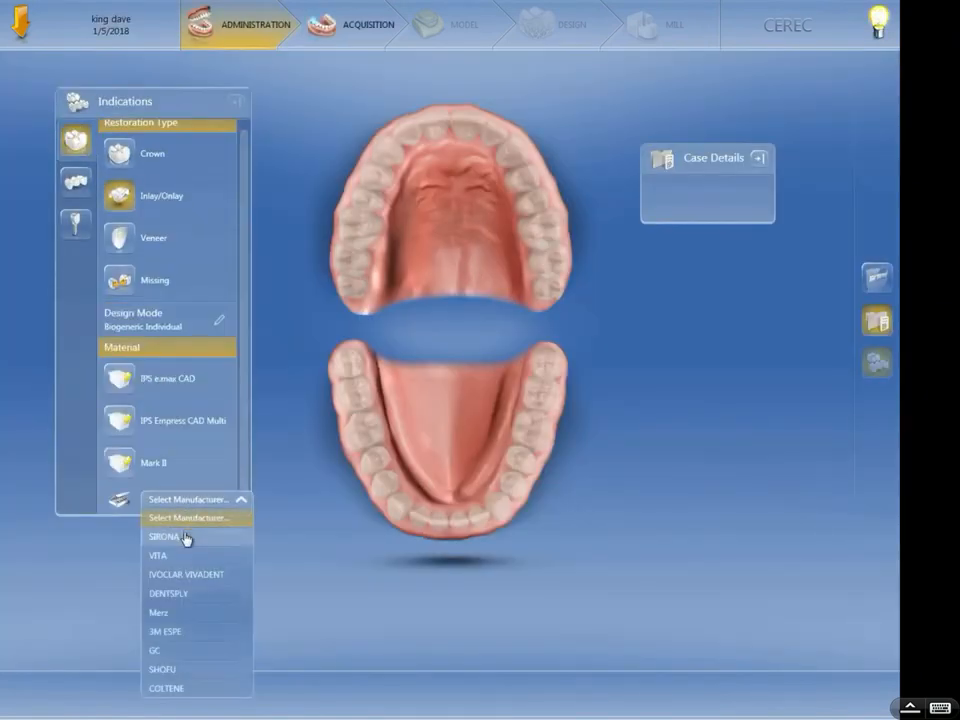
{"action": "left_click", "coordinate": [186, 574]}
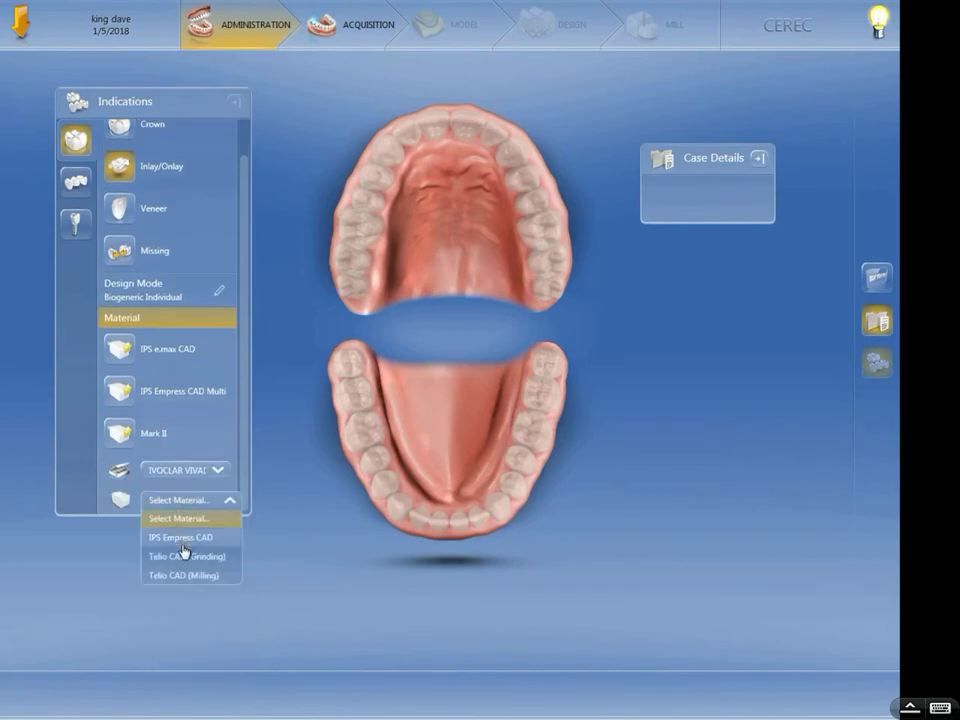
{"action": "left_click", "coordinate": [184, 538]}
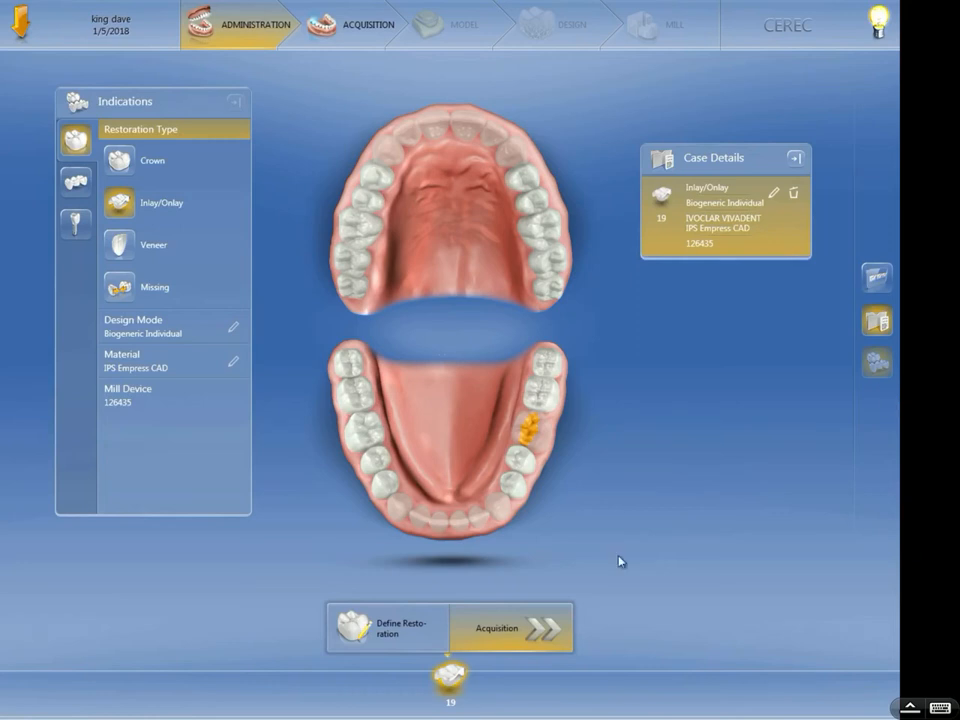
{"action": "left_click", "coordinate": [512, 628]}
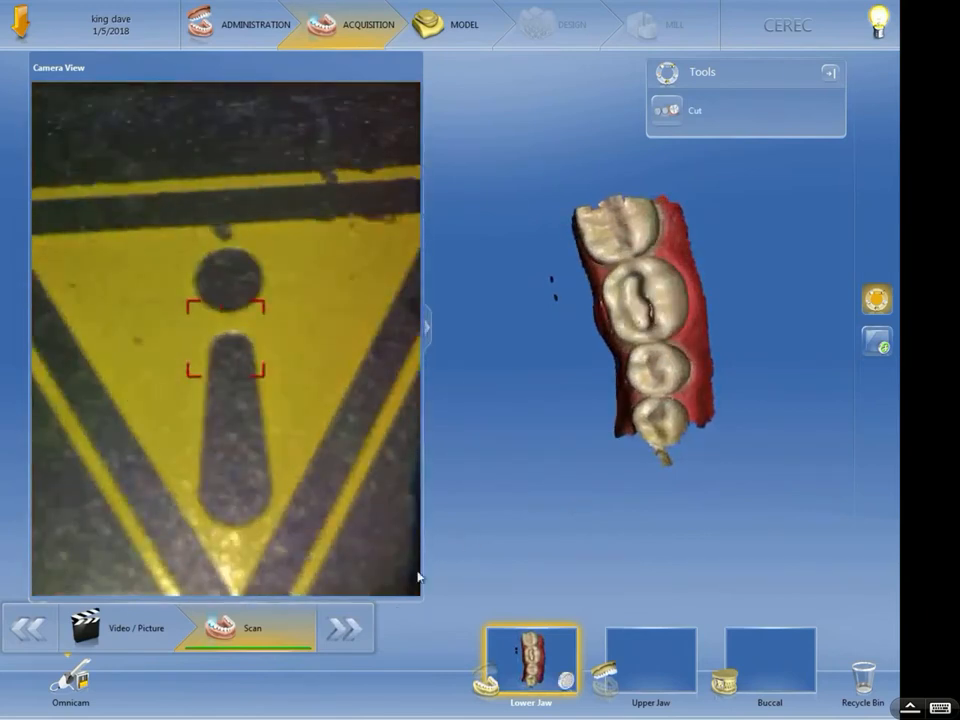
Step: Stop the Omnicam live view, check the lower jaw scan and continue to the model phase
{"action": "left_click", "coordinate": [66, 690]}
{"action": "left_click_drag", "start_coordinate": [609, 388], "coordinate": [583, 339]}
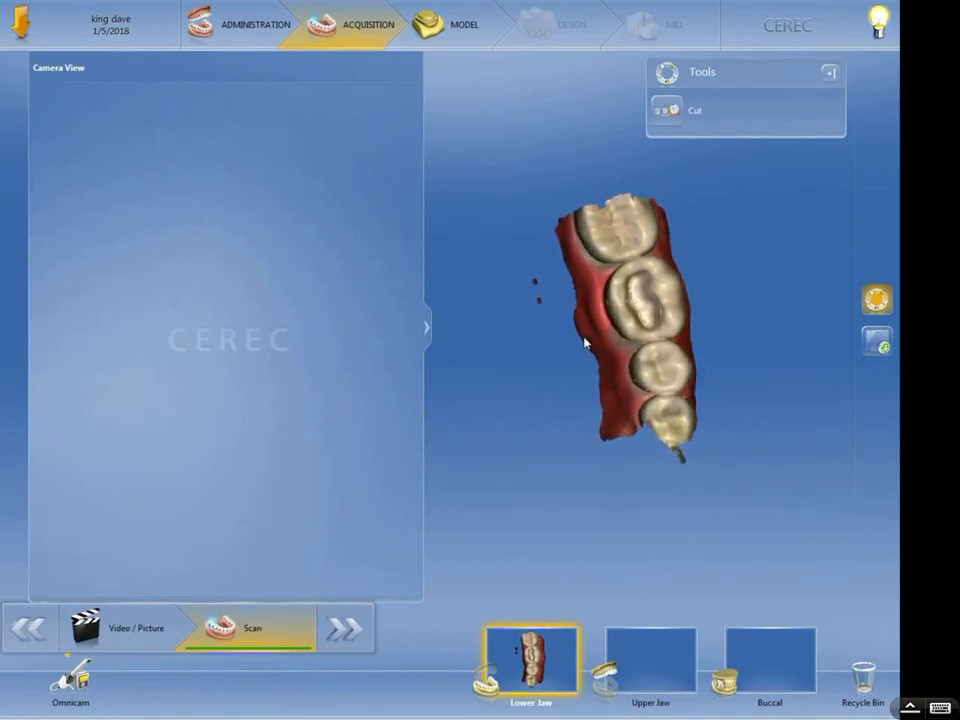
{"action": "left_click", "coordinate": [369, 618]}
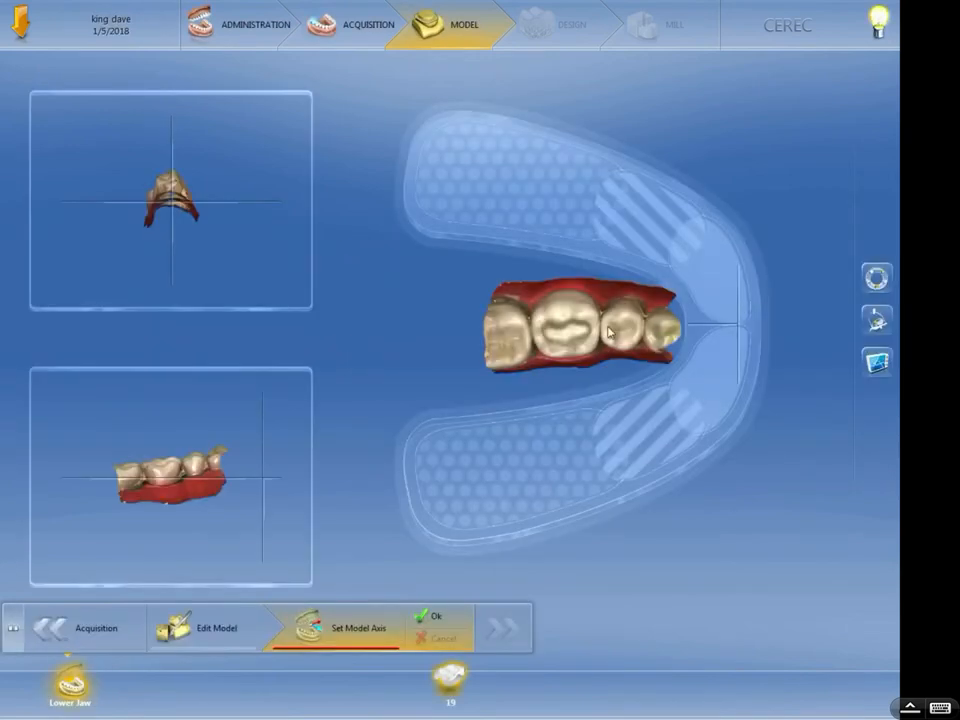
Step: Set the model axis by placing the lower jaw scan on its side of the arch and levelling it to the occlusal plane
{"action": "left_click_drag", "start_coordinate": [508, 311], "coordinate": [513, 181]}
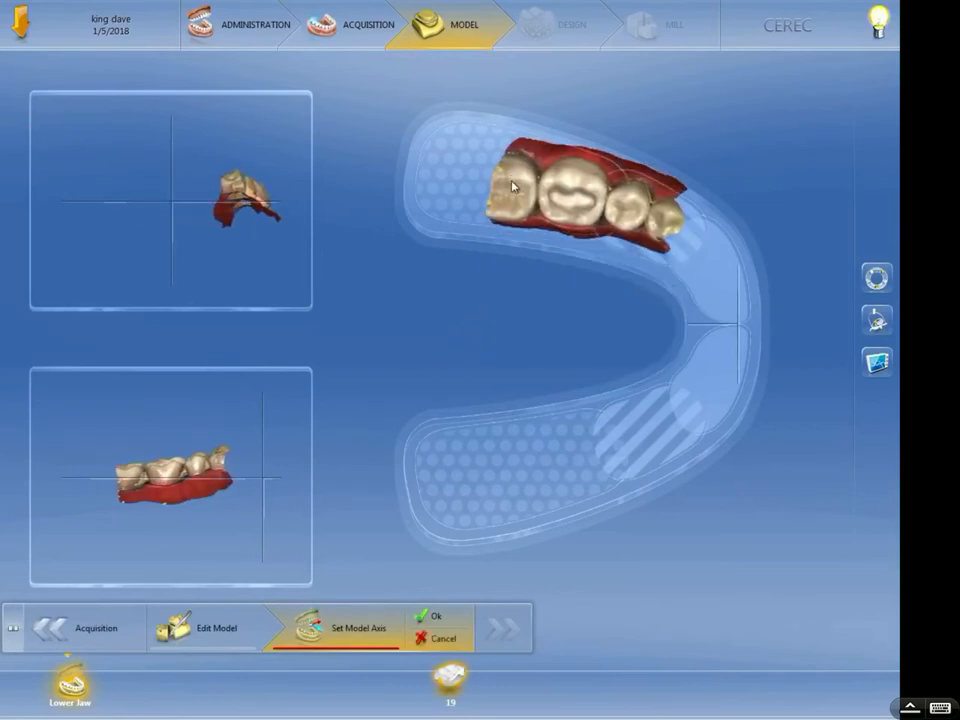
{"action": "left_click_drag", "start_coordinate": [634, 215], "coordinate": [628, 225]}
{"action": "left_click_drag", "start_coordinate": [244, 455], "coordinate": [162, 530]}
{"action": "left_click_drag", "start_coordinate": [237, 304], "coordinate": [228, 303]}
{"action": "left_click_drag", "start_coordinate": [234, 514], "coordinate": [183, 518]}
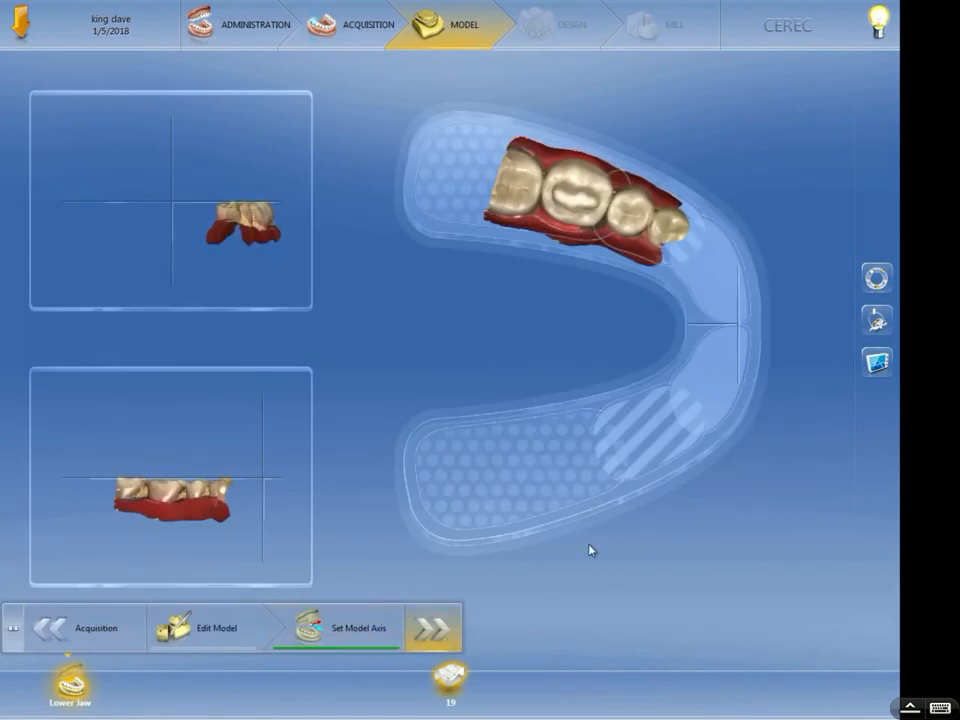
Step: Draw the margin around the inlay cavity on tooth 19 and close the line
{"action": "scroll", "coordinate": [444, 373], "scroll_direction": "up", "scroll_amount": 5}
{"action": "mouse_move", "coordinate": [408, 305]}
{"action": "left_mouse_down"}
{"action": "mouse_move", "coordinate": [399, 341]}
{"action": "mouse_move", "coordinate": [430, 372]}
{"action": "mouse_move", "coordinate": [440, 295]}
{"action": "mouse_move", "coordinate": [420, 349]}
{"action": "mouse_move", "coordinate": [329, 214]}
{"action": "left_mouse_up"}
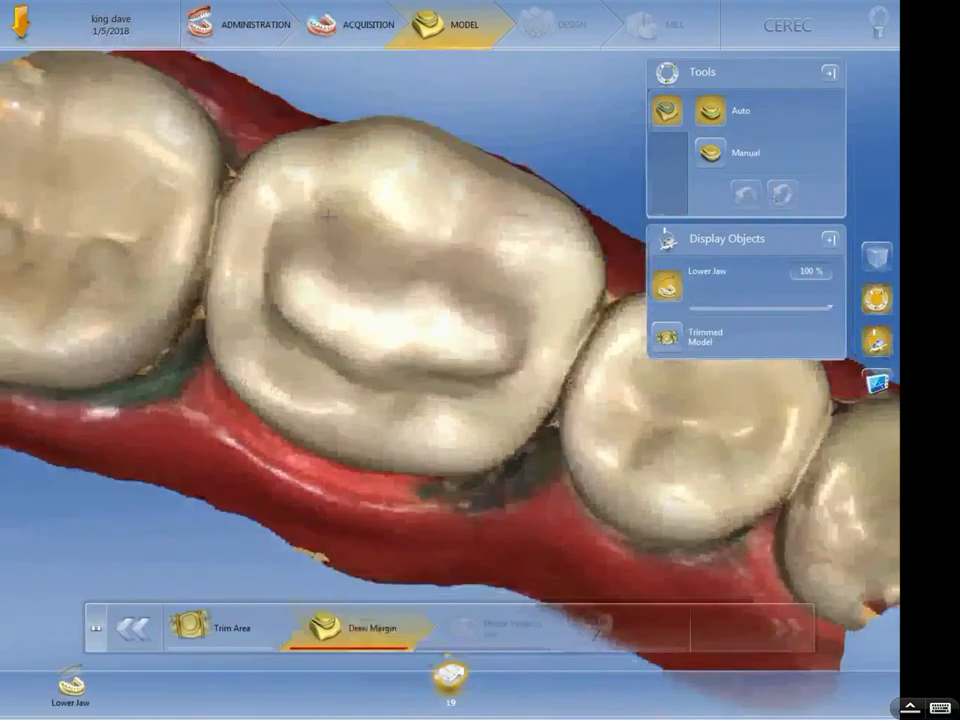
{"action": "double_click", "coordinate": [269, 225]}
{"action": "left_click_drag", "start_coordinate": [360, 311], "coordinate": [527, 364]}
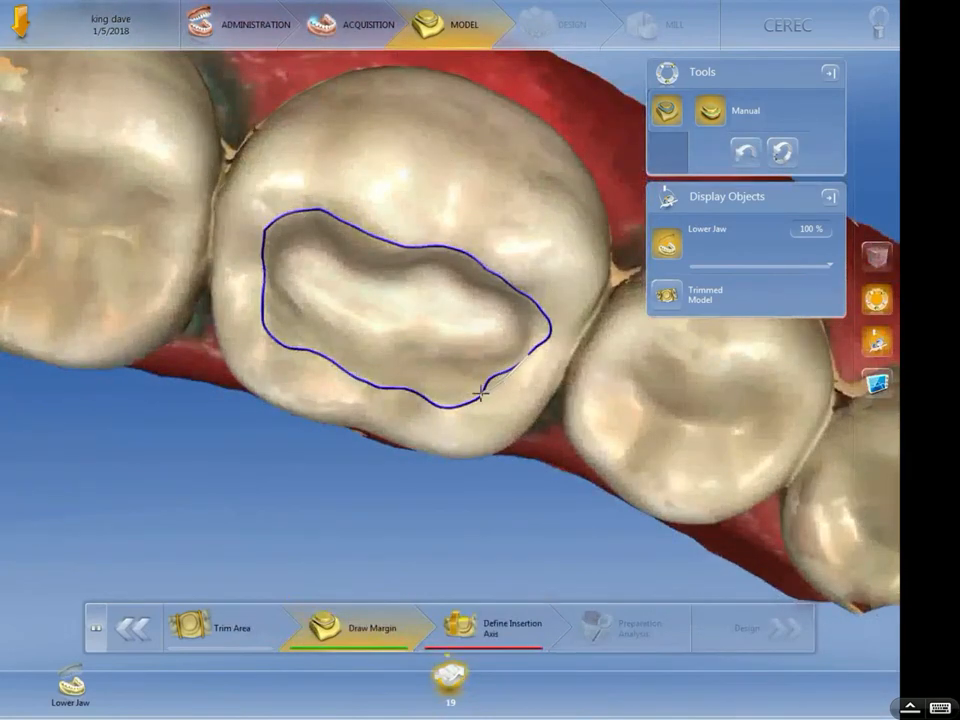
{"action": "left_click_drag", "start_coordinate": [407, 360], "coordinate": [494, 431]}
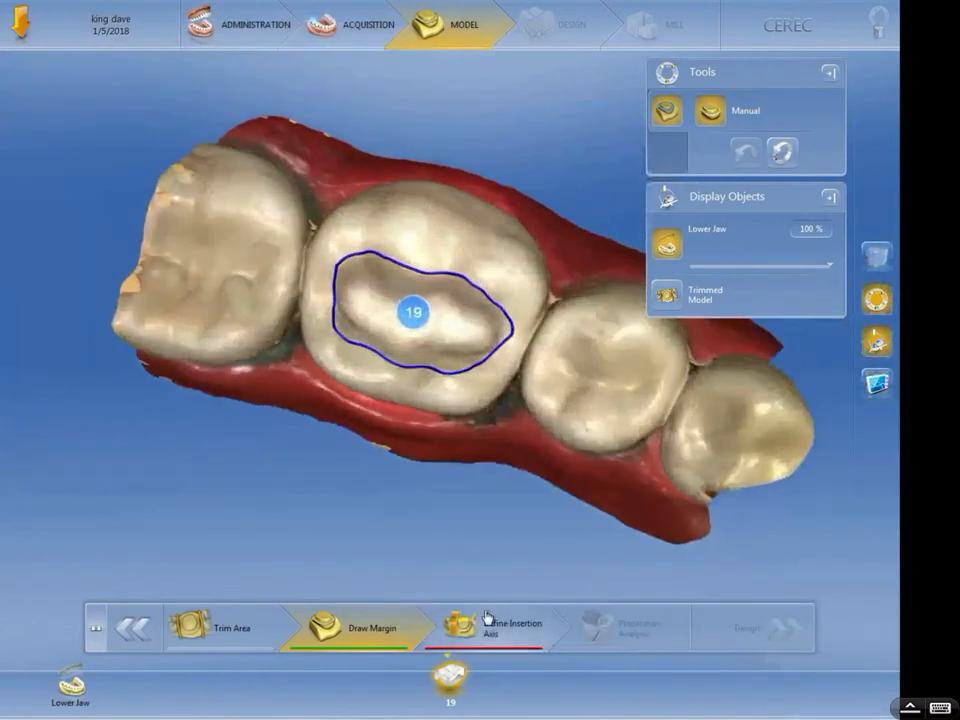
Step: Return to margin drawing and redraw the mesial section of tooth 19's margin line nearest the premolar
{"action": "left_click", "coordinate": [457, 626]}
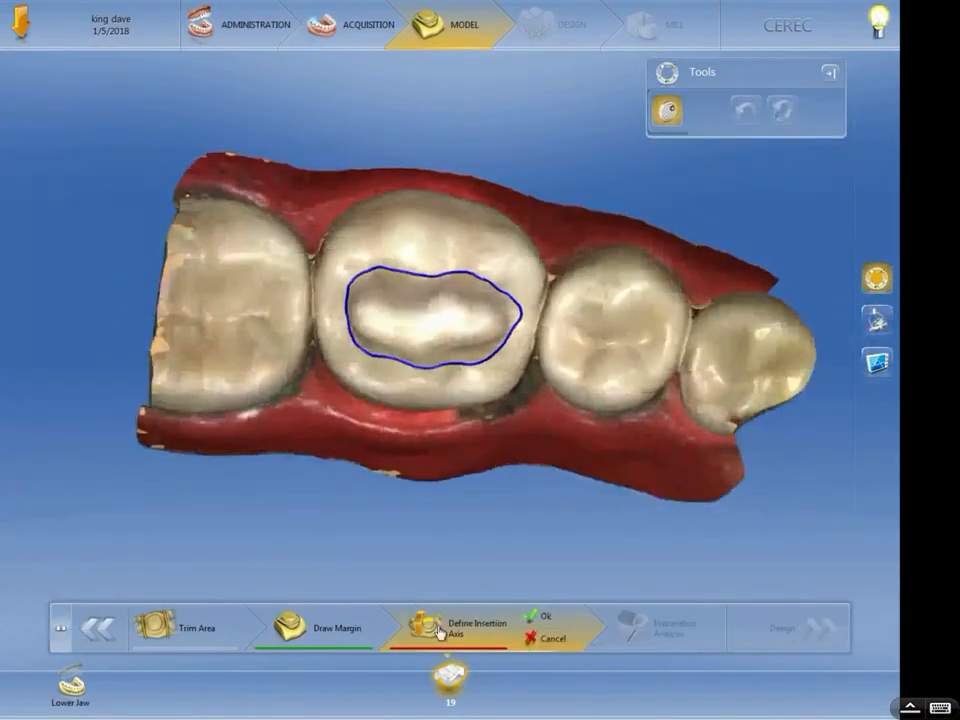
{"action": "left_click", "coordinate": [343, 630]}
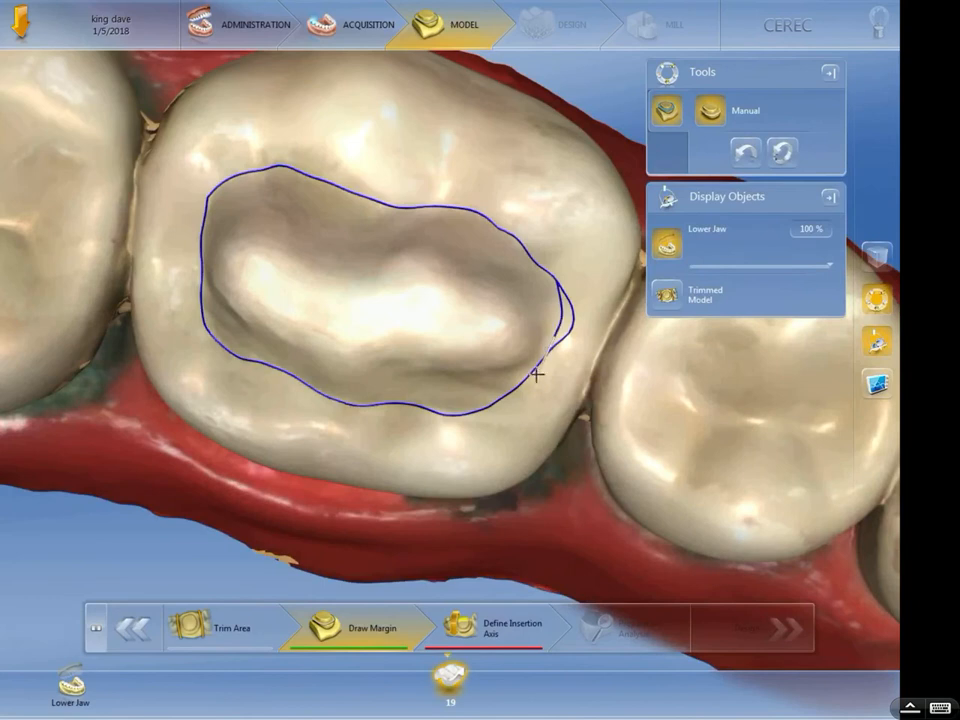
{"action": "double_click", "coordinate": [511, 391]}
{"action": "left_click_drag", "start_coordinate": [503, 330], "coordinate": [491, 313]}
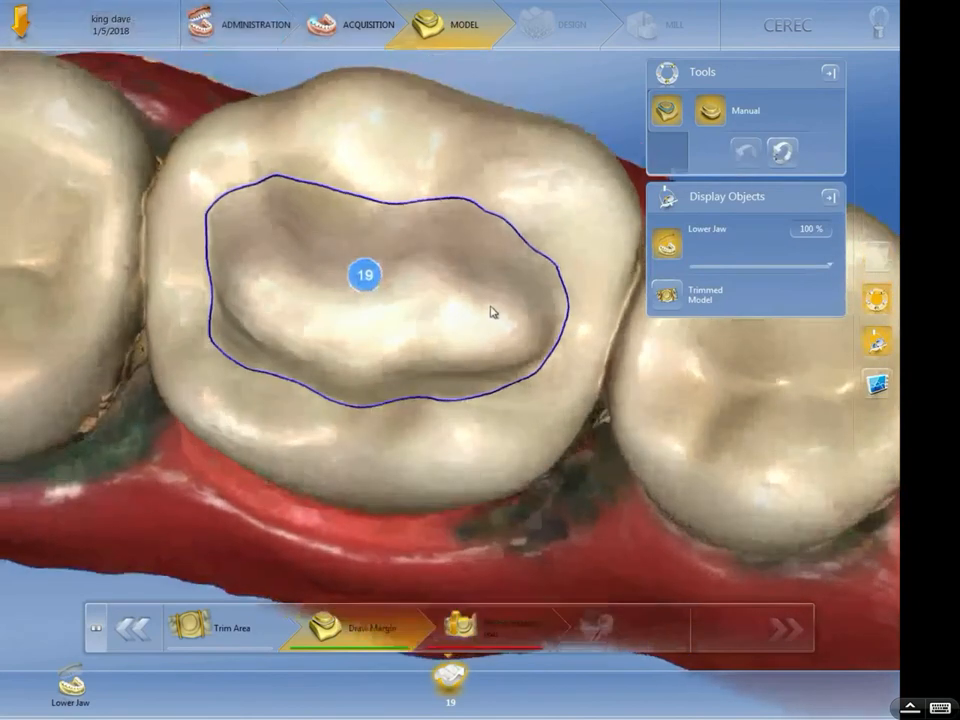
Step: Define the insertion axis of tooth 19 from an occlusal view and proceed to the design phase
{"action": "middle_click_drag", "start_coordinate": [491, 313], "coordinate": [469, 399]}
{"action": "left_click", "coordinate": [509, 636]}
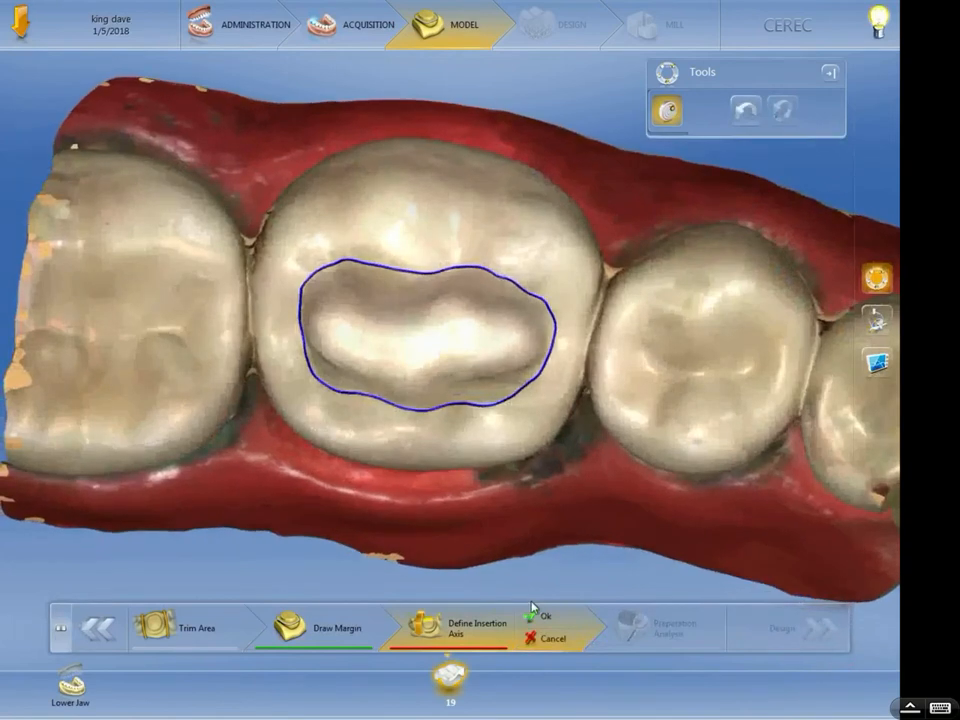
{"action": "left_click_drag", "start_coordinate": [455, 321], "coordinate": [447, 530]}
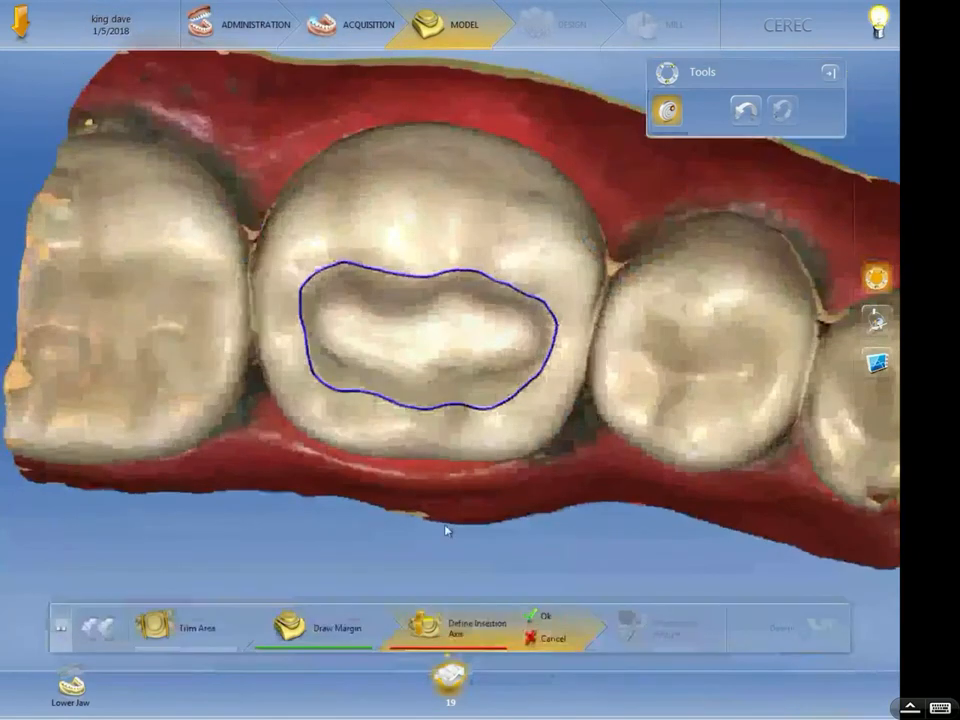
{"action": "left_click", "coordinate": [752, 628]}
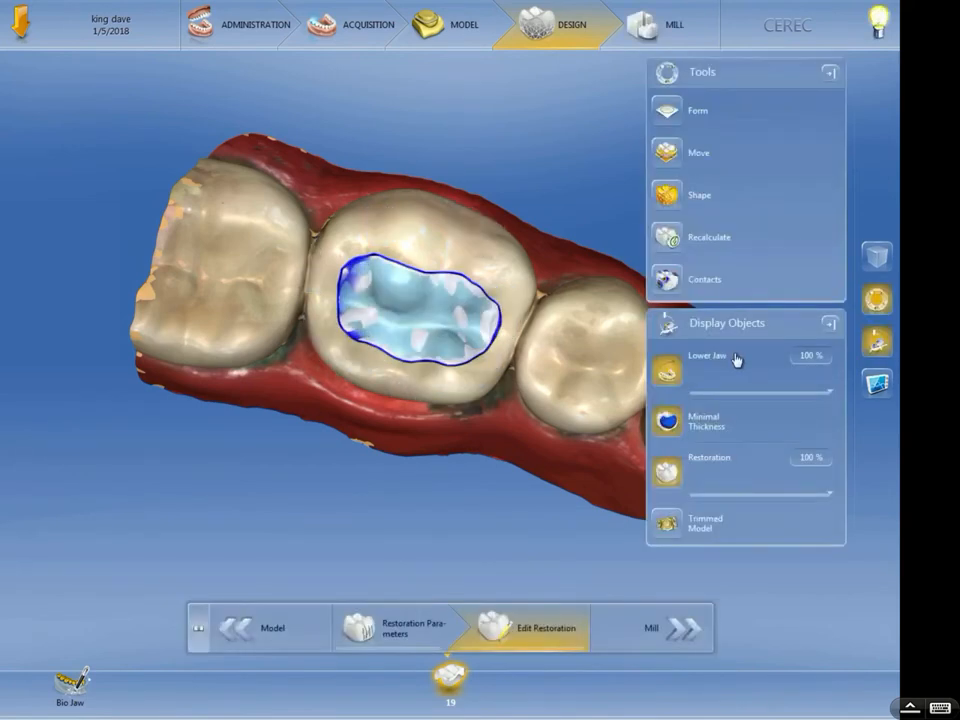
Step: Inspect the proposed inlay for thin areas and build up its occlusal surface with the anatomical 2-directional Shape tool
{"action": "left_click_drag", "start_coordinate": [428, 466], "coordinate": [408, 405]}
{"action": "scroll", "coordinate": [408, 405], "scroll_direction": "up", "scroll_amount": 4}
{"action": "left_click_drag", "start_coordinate": [390, 125], "coordinate": [369, 369]}
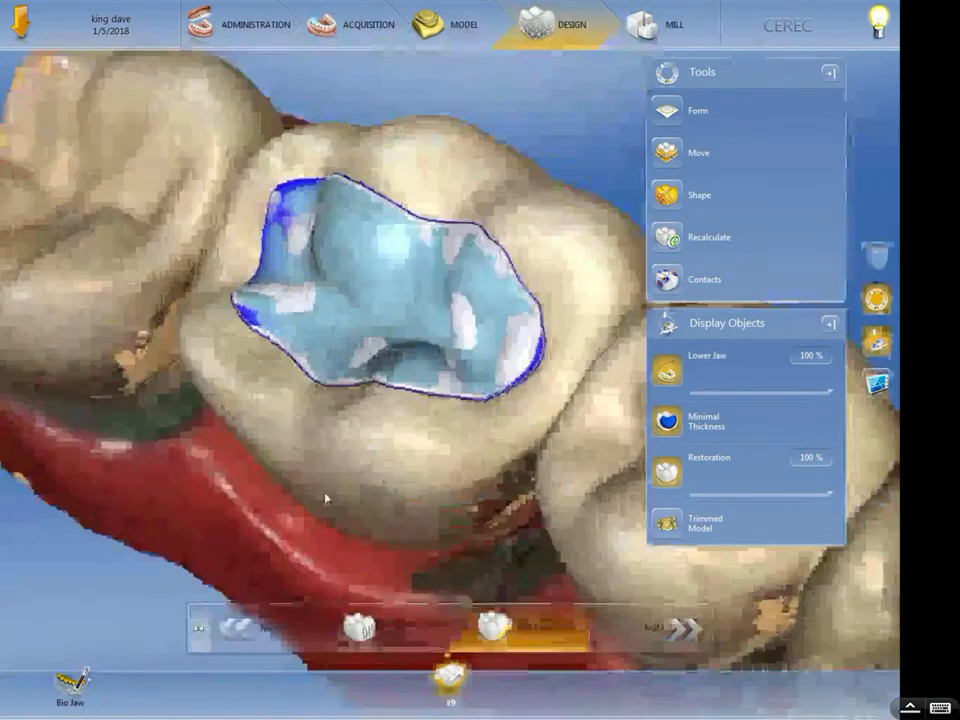
{"action": "left_click_drag", "start_coordinate": [304, 454], "coordinate": [370, 486]}
{"action": "scroll", "coordinate": [370, 486], "scroll_direction": "down", "scroll_amount": 2}
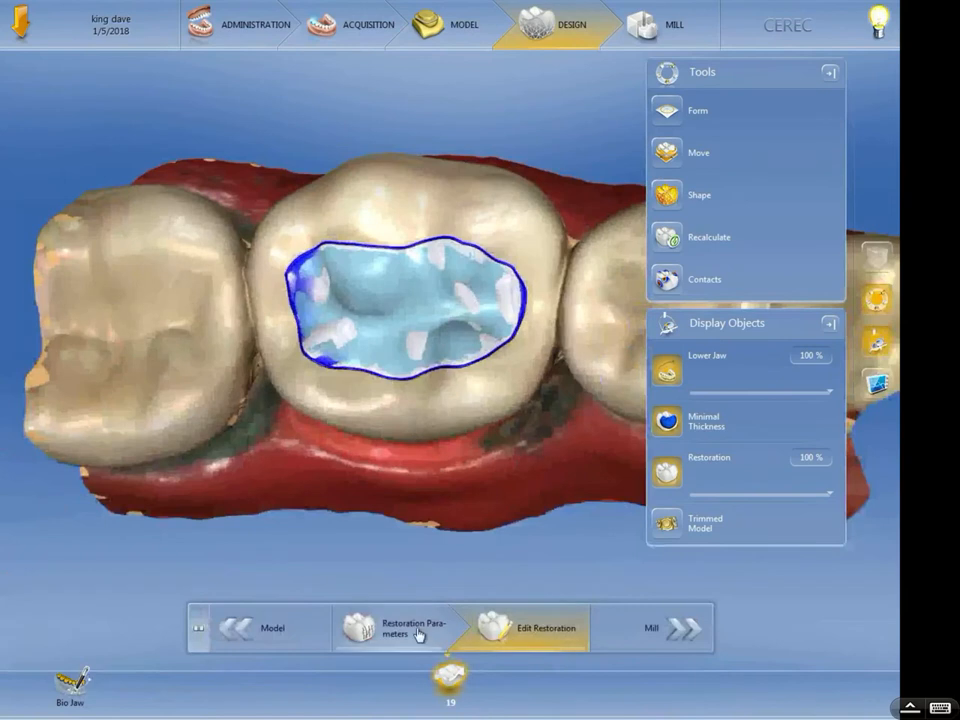
{"action": "scroll", "coordinate": [440, 490], "scroll_direction": "up", "scroll_amount": 5}
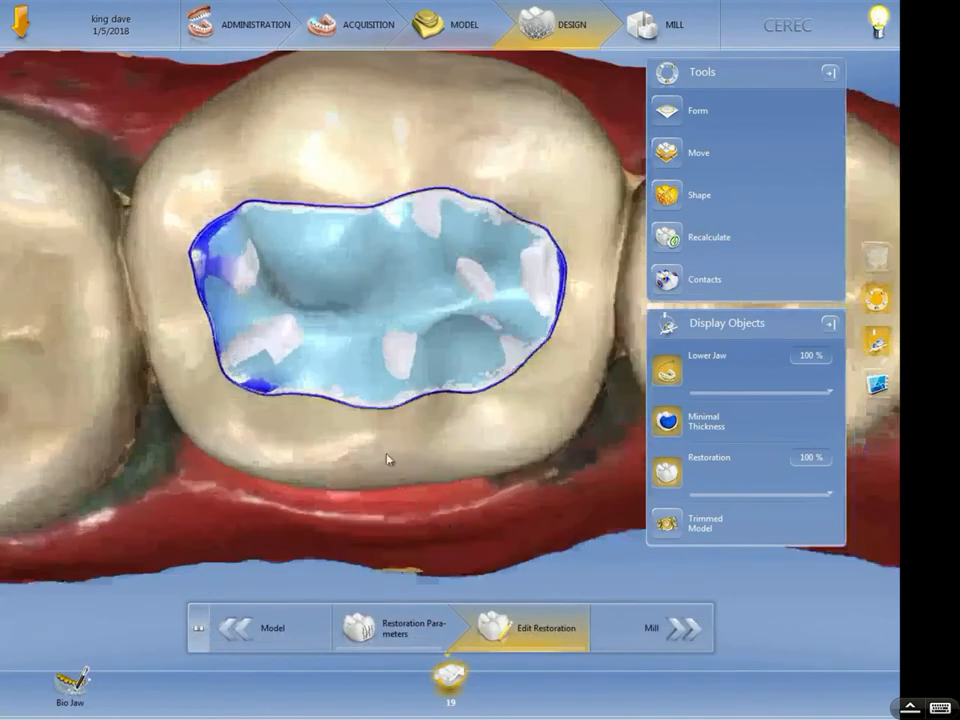
{"action": "right_click", "coordinate": [344, 298]}
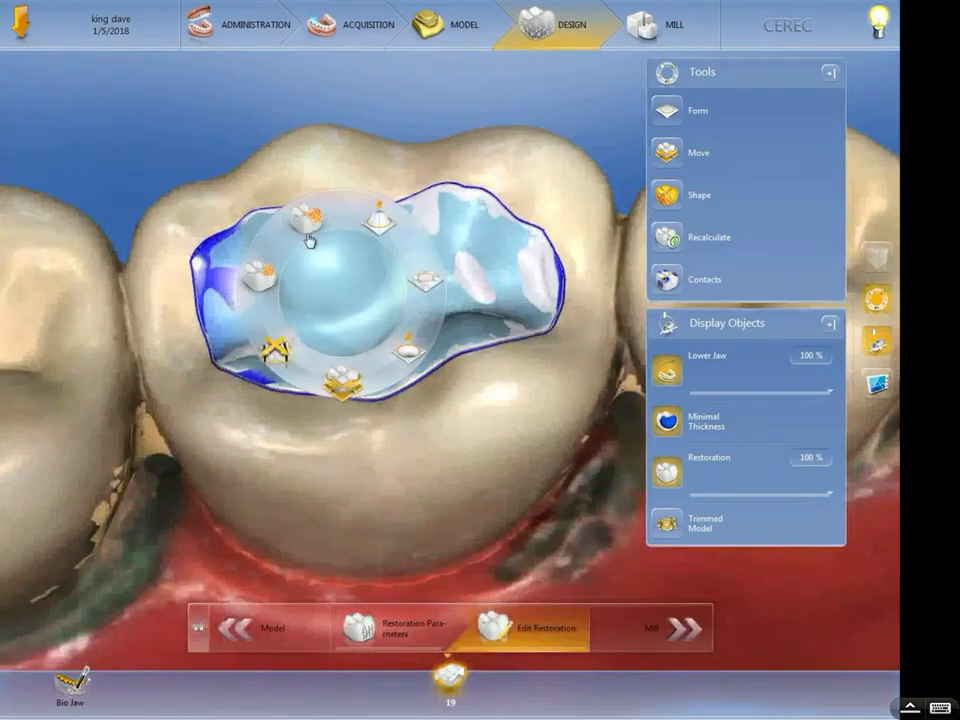
{"action": "left_click", "coordinate": [274, 284]}
{"action": "left_click_drag", "start_coordinate": [344, 307], "coordinate": [337, 274]}
{"action": "left_click_drag", "start_coordinate": [446, 158], "coordinate": [334, 198]}
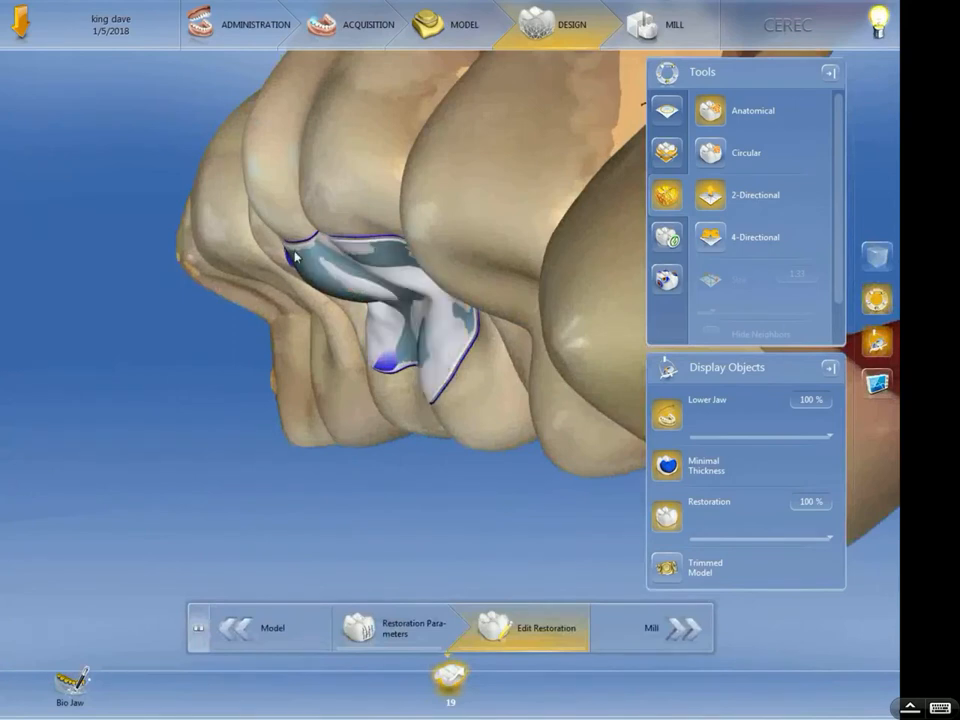
{"action": "left_click_drag", "start_coordinate": [294, 482], "coordinate": [315, 407]}
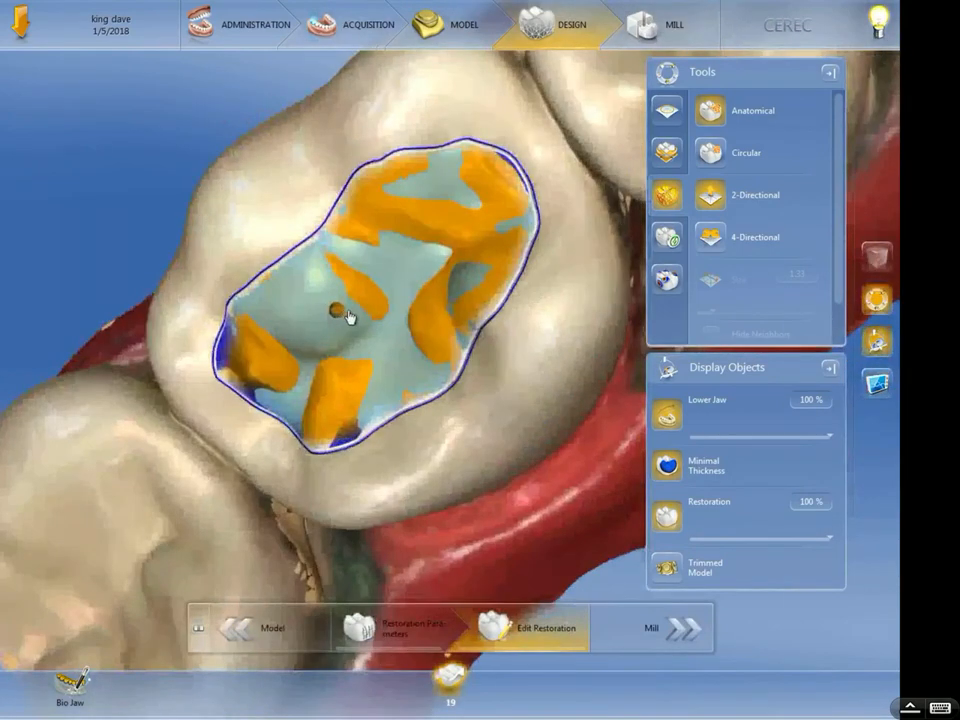
{"action": "left_click_drag", "start_coordinate": [516, 411], "coordinate": [500, 440]}
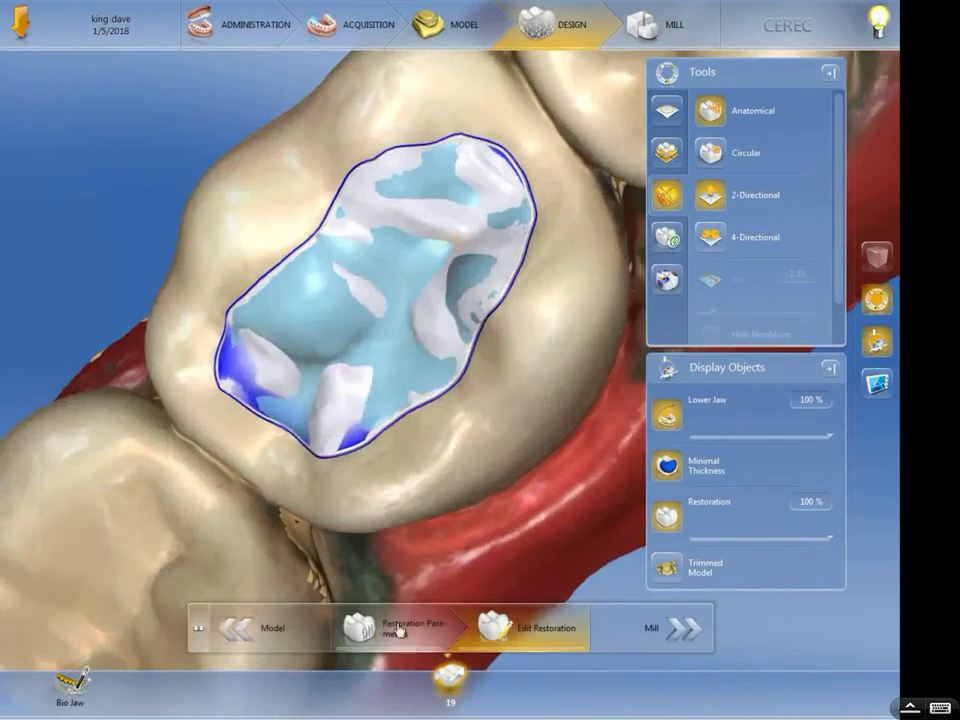
Step: Set the restoration's occlusal minimal thickness to 1000 µm and accept the parameters
{"action": "left_click", "coordinate": [415, 640]}
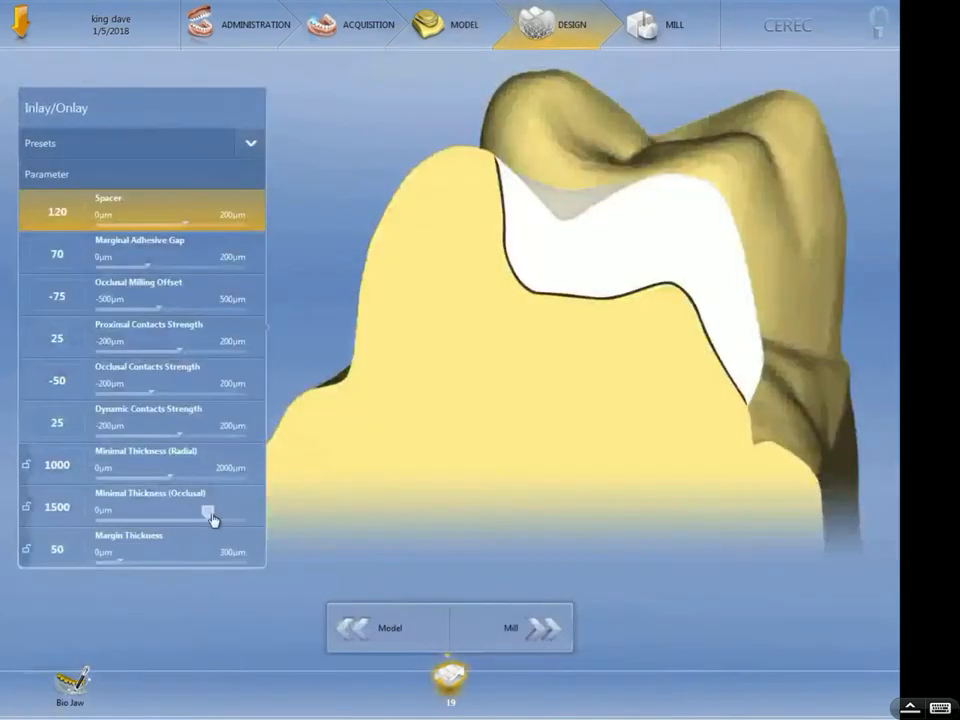
{"action": "left_click_drag", "start_coordinate": [210, 514], "coordinate": [198, 513]}
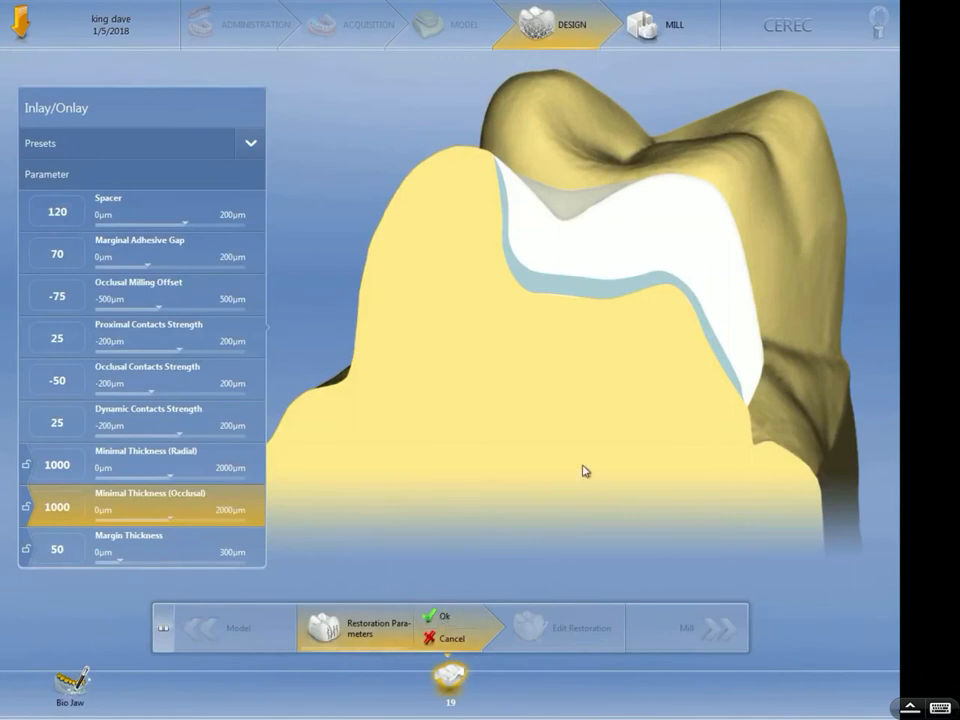
{"action": "left_click", "coordinate": [435, 617]}
Step: Build up the mesial and central thin areas of the inlay with the circular 2-directional Shape tool at size 1.75
{"action": "left_click_drag", "start_coordinate": [554, 362], "coordinate": [555, 307]}
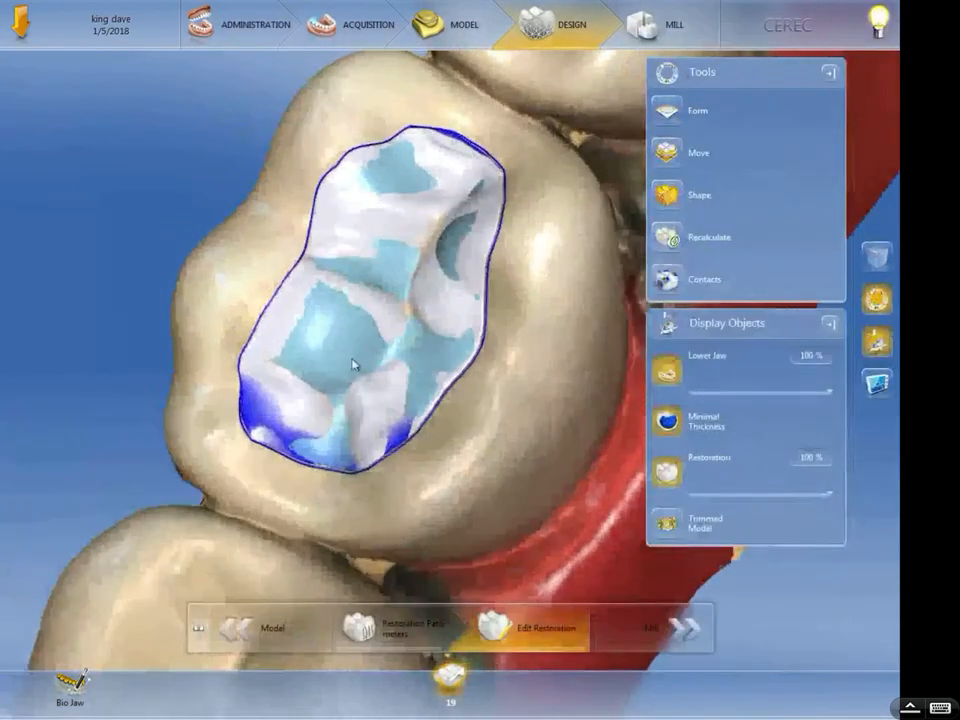
{"action": "right_click", "coordinate": [352, 364]}
{"action": "left_click", "coordinate": [275, 346]}
{"action": "mouse_move", "coordinate": [242, 523]}
{"action": "left_mouse_down"}
{"action": "mouse_move", "coordinate": [315, 389]}
{"action": "mouse_move", "coordinate": [334, 381]}
{"action": "mouse_move", "coordinate": [340, 390]}
{"action": "mouse_move", "coordinate": [399, 283]}
{"action": "mouse_move", "coordinate": [452, 277]}
{"action": "mouse_move", "coordinate": [427, 347]}
{"action": "left_mouse_up"}
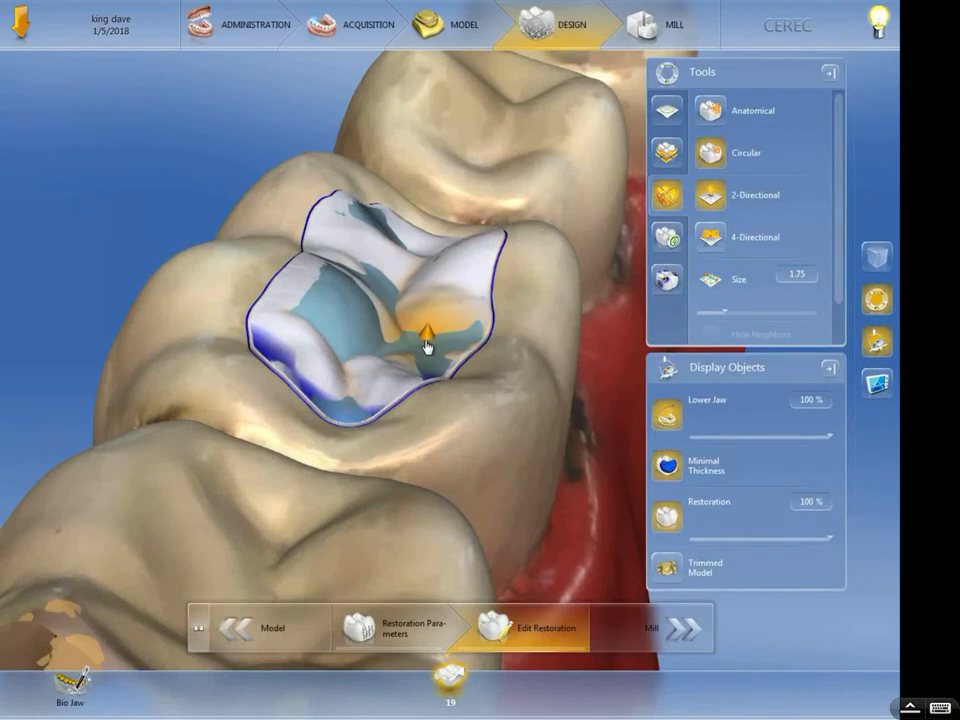
{"action": "middle_click_drag", "start_coordinate": [555, 182], "coordinate": [527, 306]}
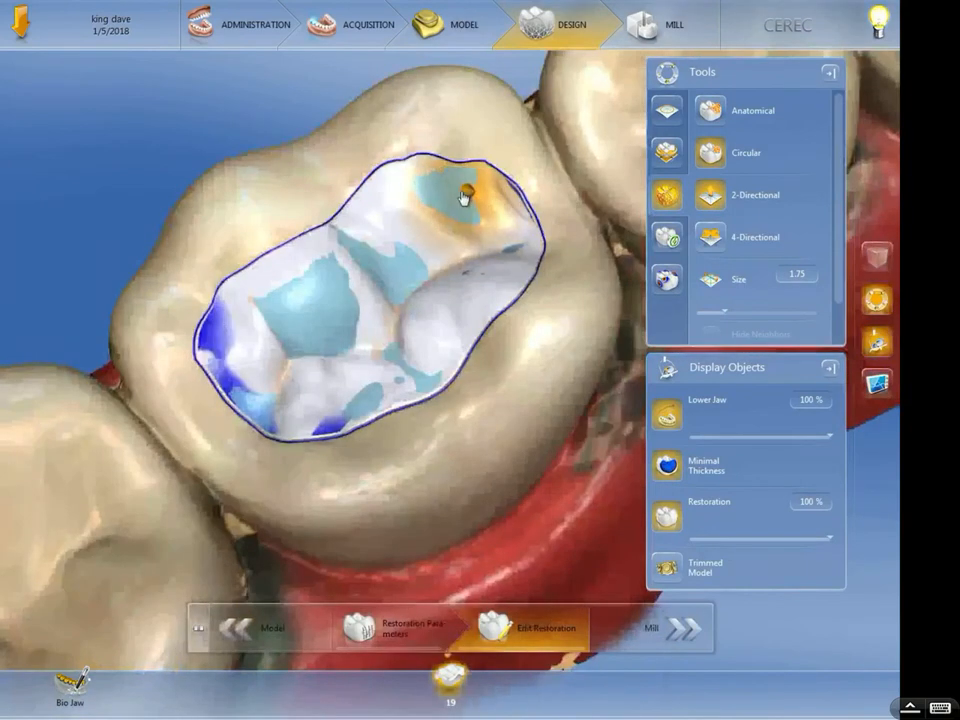
{"action": "left_click_drag", "start_coordinate": [472, 211], "coordinate": [395, 280]}
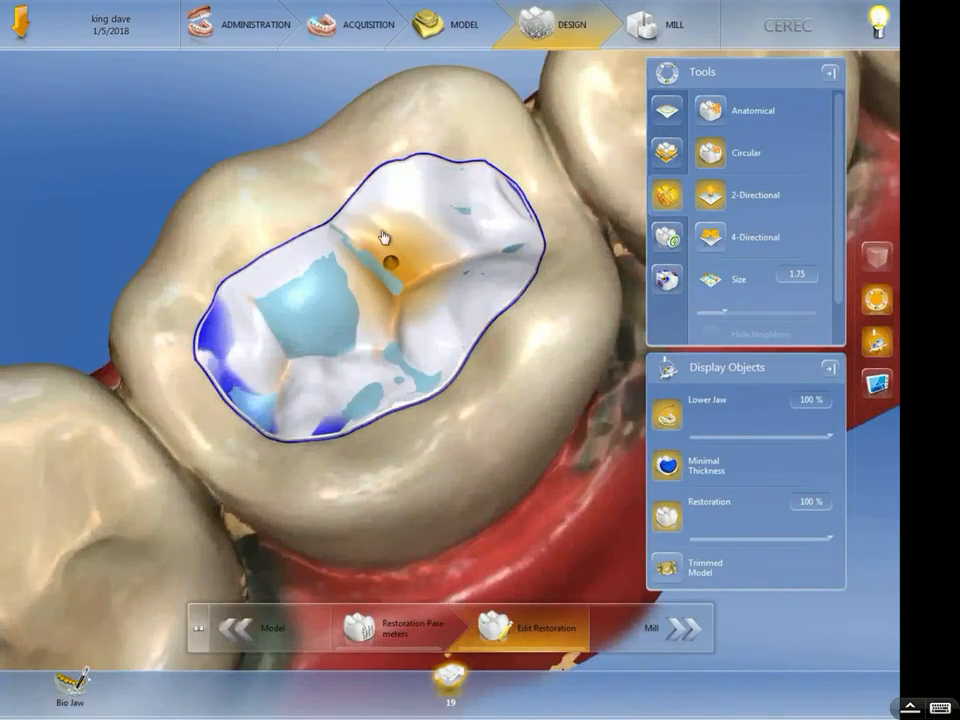
Step: Build up the inlay's remaining thin areas with the circular 2-directional Shape tool, enlarging its size to 3.15 for the broader areas
{"action": "mouse_move", "coordinate": [266, 225]}
{"action": "left_mouse_down"}
{"action": "mouse_move", "coordinate": [371, 426]}
{"action": "mouse_move", "coordinate": [283, 426]}
{"action": "mouse_move", "coordinate": [322, 308]}
{"action": "left_mouse_up"}
{"action": "left_click_drag", "start_coordinate": [284, 180], "coordinate": [330, 215]}
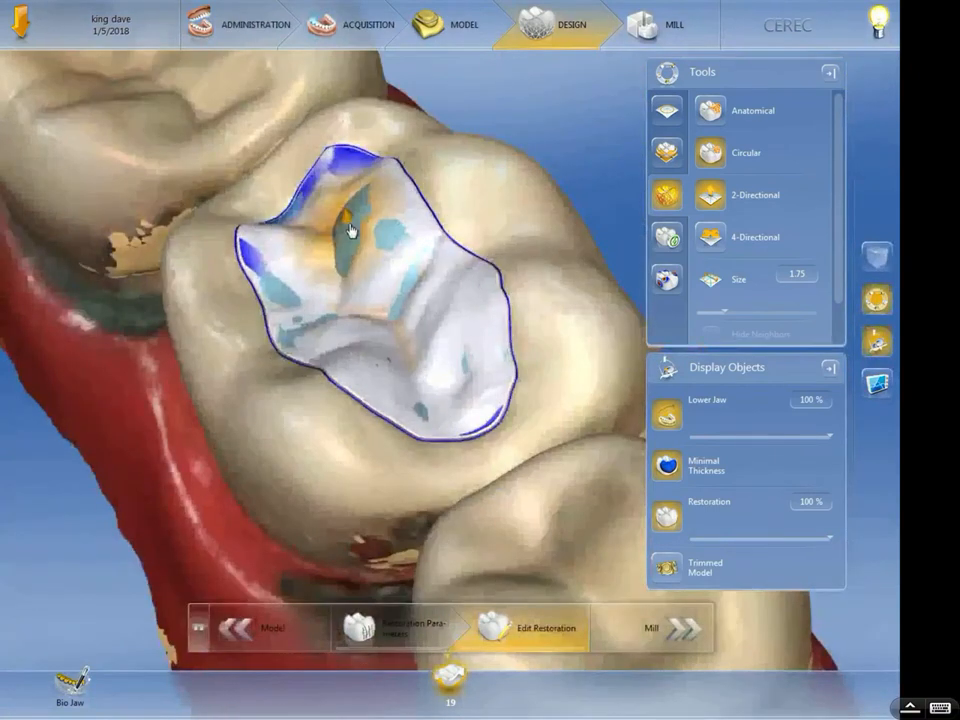
{"action": "scroll", "coordinate": [410, 268], "scroll_direction": "up", "scroll_amount": 5}
{"action": "left_click_drag", "start_coordinate": [409, 277], "coordinate": [414, 248]}
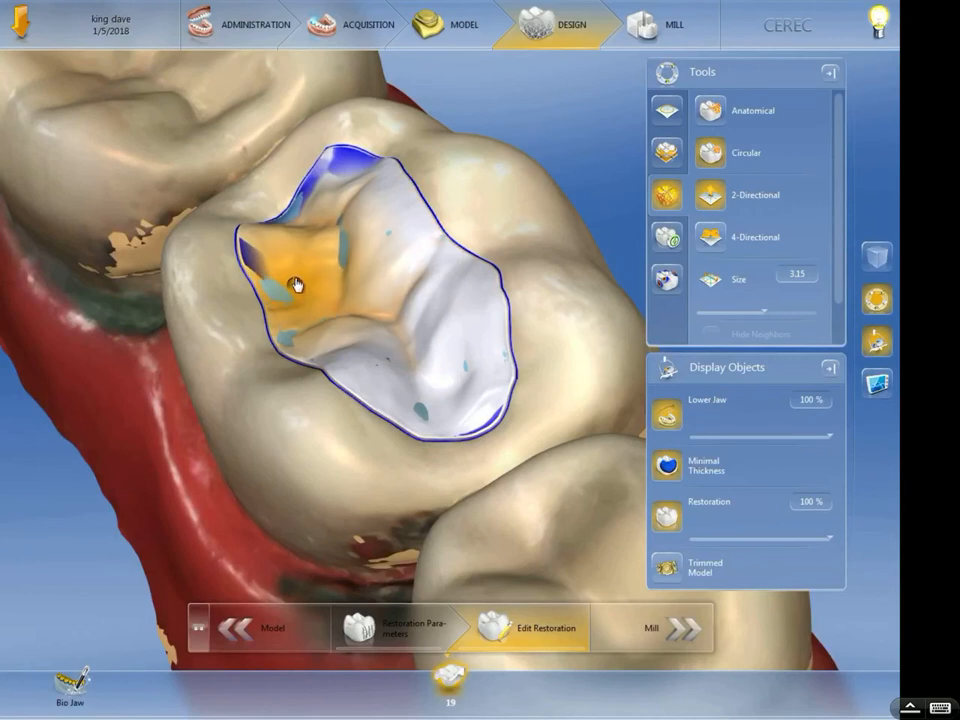
{"action": "middle_click_drag", "start_coordinate": [579, 289], "coordinate": [435, 246]}
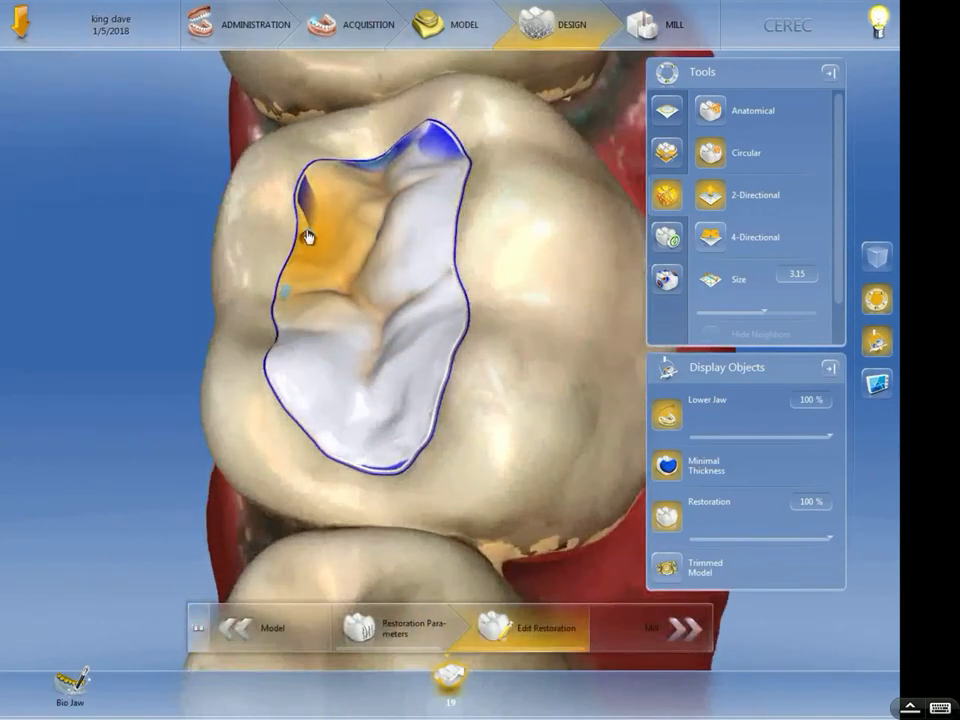
{"action": "middle_click_drag", "start_coordinate": [223, 317], "coordinate": [370, 255]}
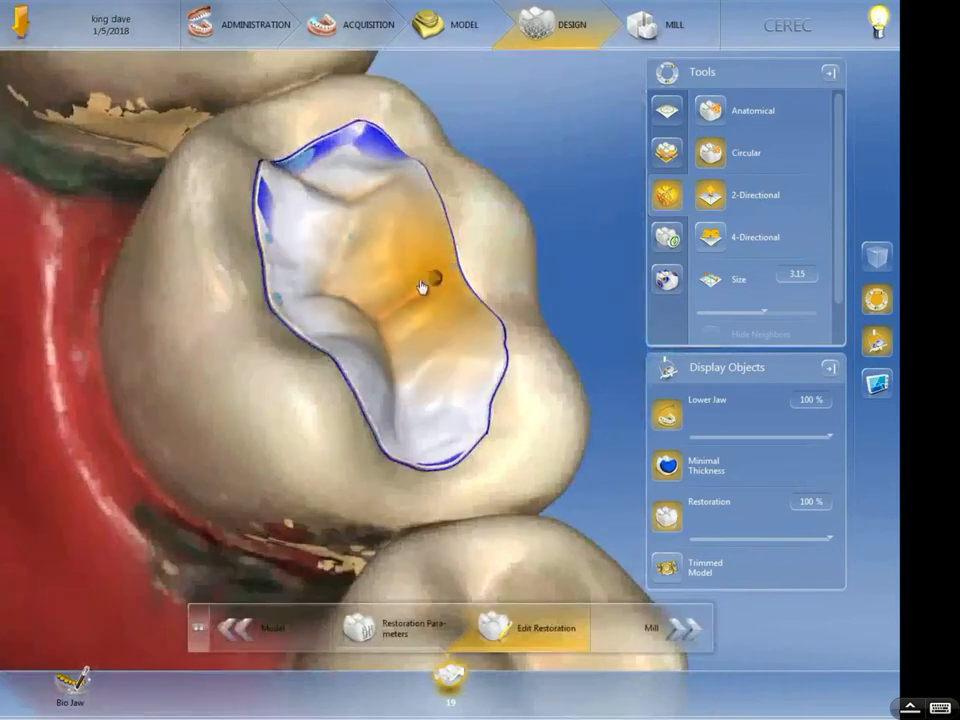
{"action": "middle_click_drag", "start_coordinate": [549, 272], "coordinate": [388, 223]}
{"action": "middle_click_drag", "start_coordinate": [559, 328], "coordinate": [573, 381]}
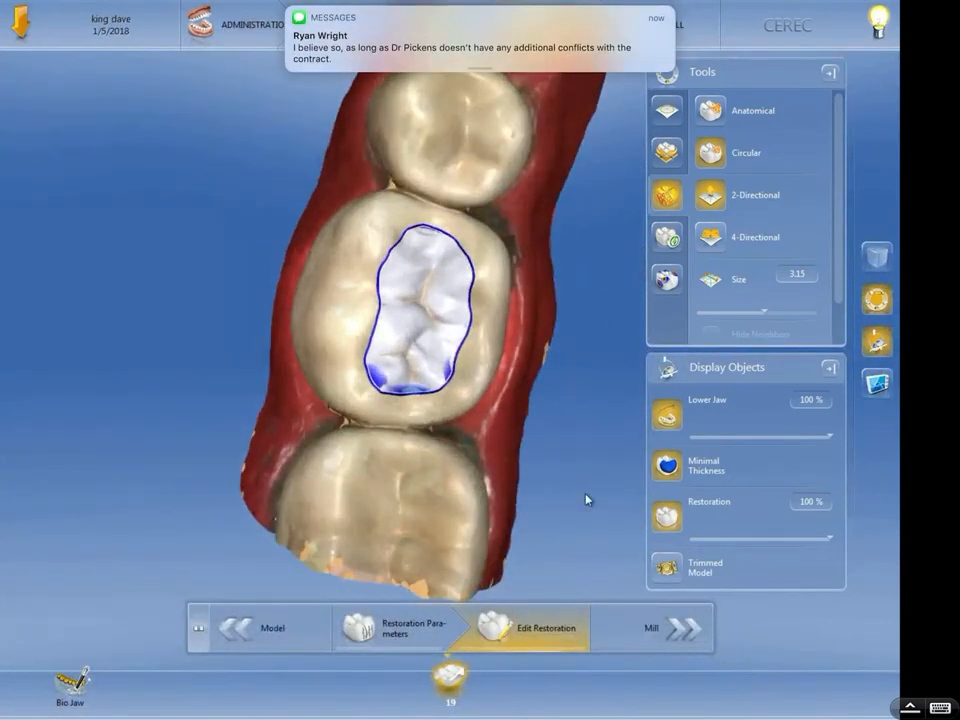
Step: Proceed to the milling phase and examine the inlay and its sprue inside the IPS Empress CAD I 12 block from several angles
{"action": "left_click", "coordinate": [636, 628]}
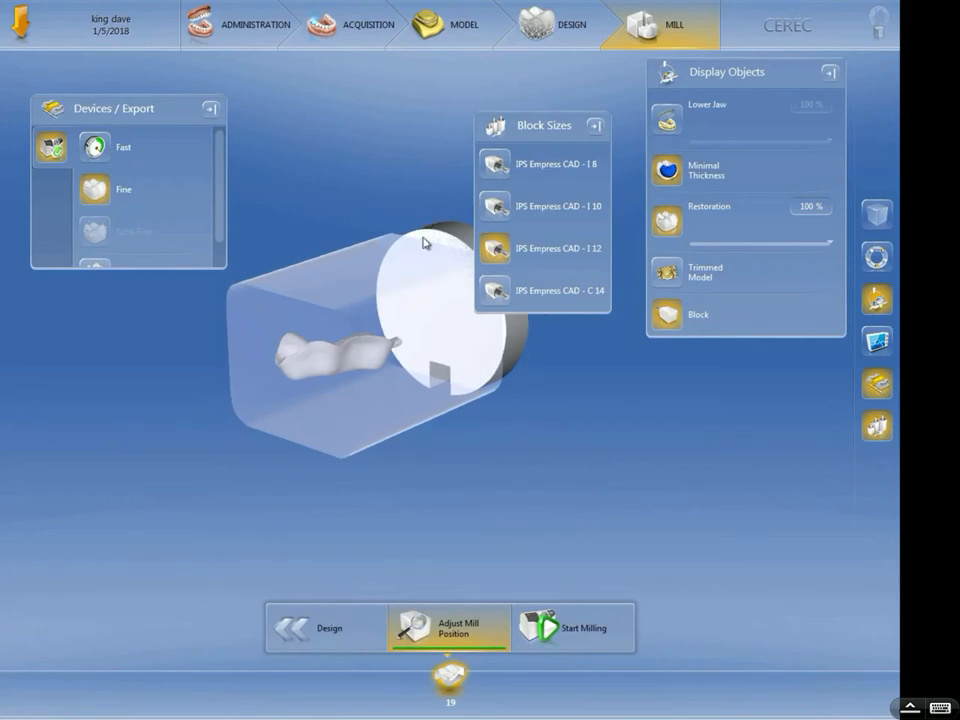
{"action": "left_click_drag", "start_coordinate": [424, 242], "coordinate": [411, 321]}
{"action": "right_click_drag", "start_coordinate": [411, 321], "coordinate": [238, 540]}
{"action": "left_click_drag", "start_coordinate": [238, 540], "coordinate": [251, 394]}
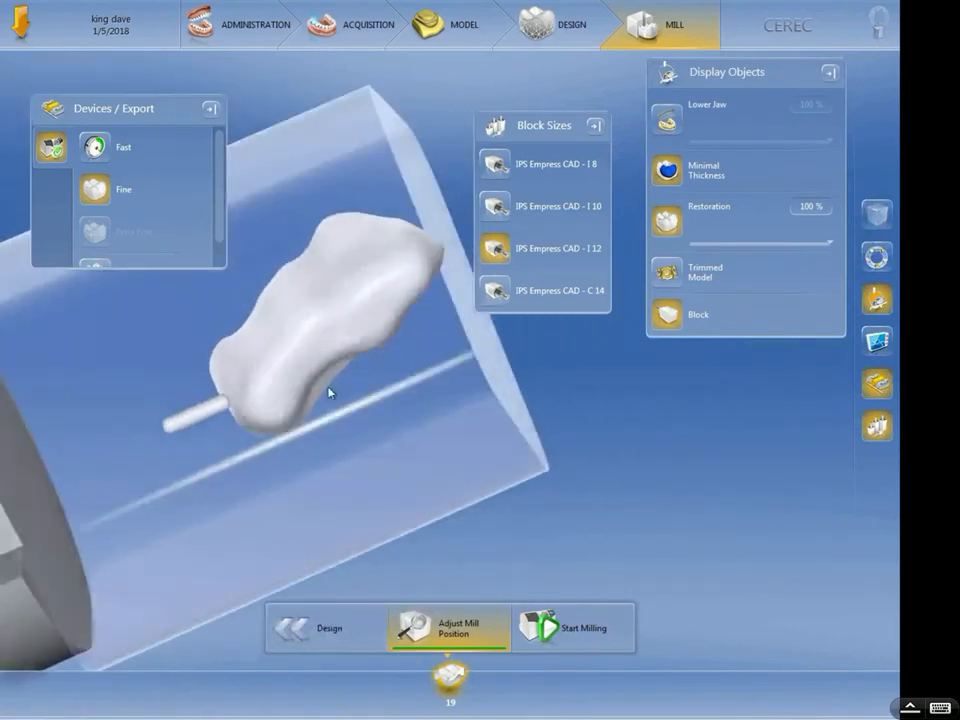
{"action": "left_click_drag", "start_coordinate": [329, 393], "coordinate": [209, 374]}
{"action": "left_click_drag", "start_coordinate": [417, 533], "coordinate": [477, 420]}
Step: Rotate the inlay inside the block with the Rotate tool to relocate the sprue attachment
{"action": "left_click", "coordinate": [366, 406]}
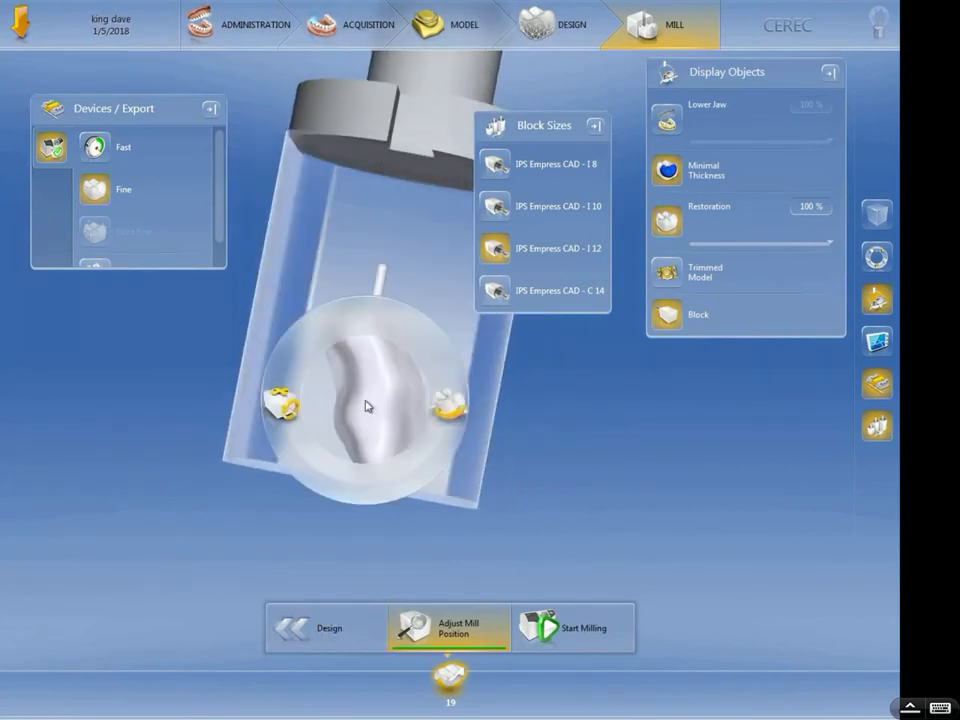
{"action": "left_click", "coordinate": [455, 402]}
{"action": "left_click_drag", "start_coordinate": [486, 404], "coordinate": [338, 362]}
{"action": "left_click_drag", "start_coordinate": [510, 467], "coordinate": [373, 374]}
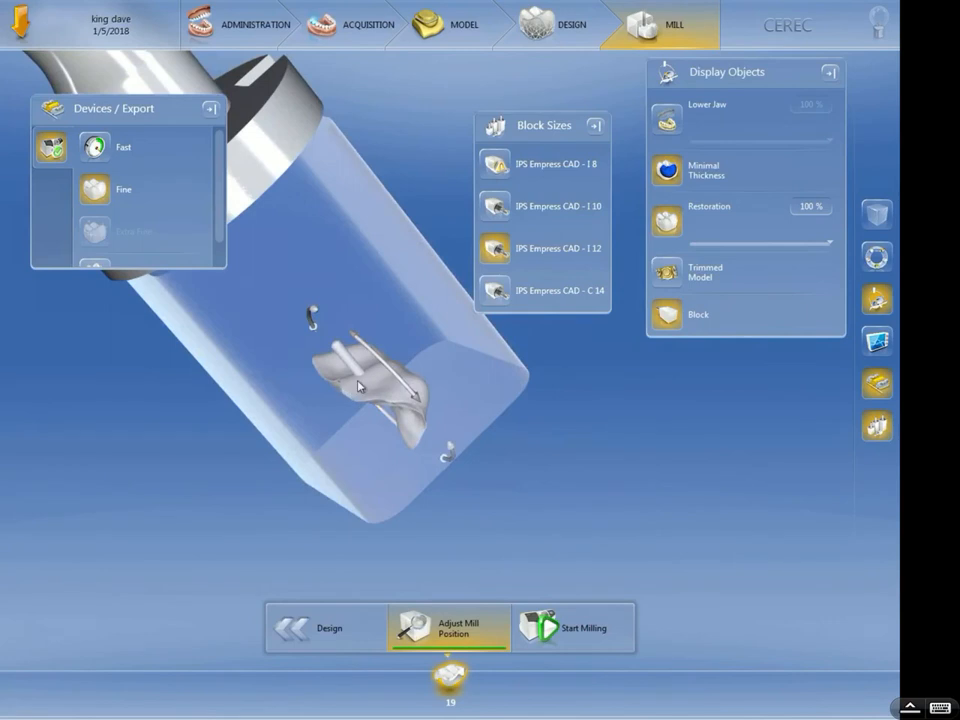
Step: Shift the inlay's position within the milling block with the Move tool
{"action": "right_click", "coordinate": [358, 386]}
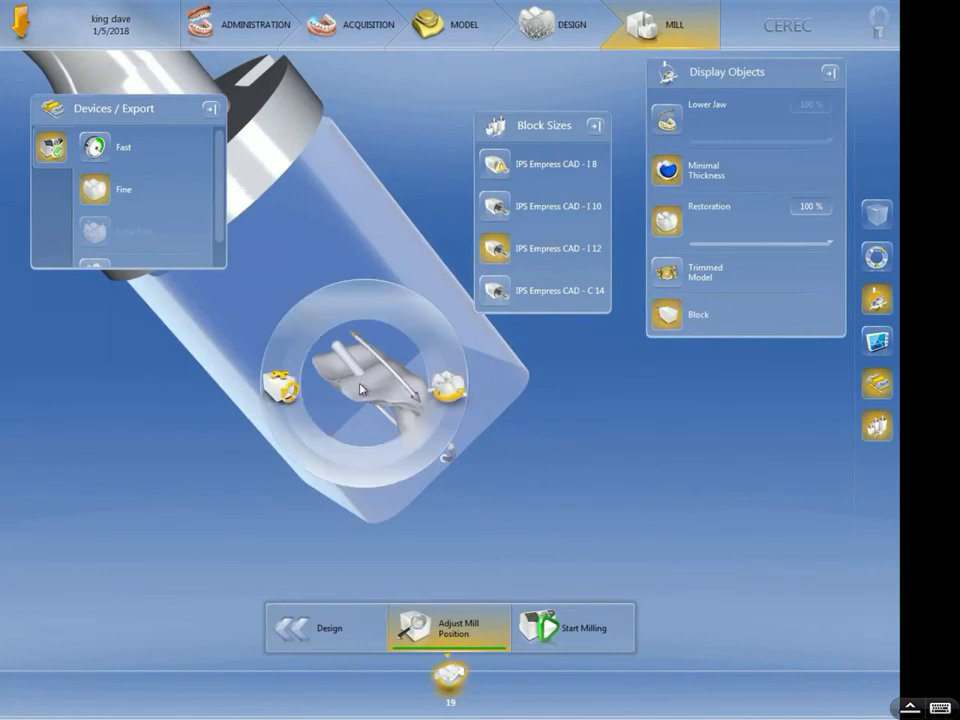
{"action": "left_click", "coordinate": [301, 392]}
{"action": "left_click_drag", "start_coordinate": [535, 500], "coordinate": [529, 510]}
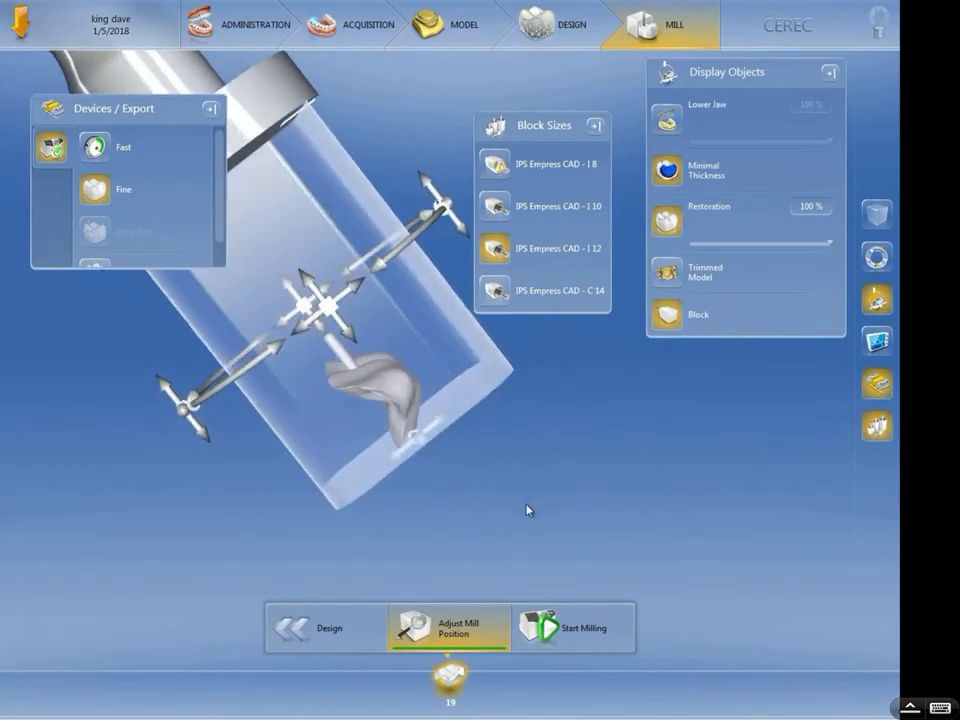
{"action": "left_click_drag", "start_coordinate": [353, 281], "coordinate": [350, 312]}
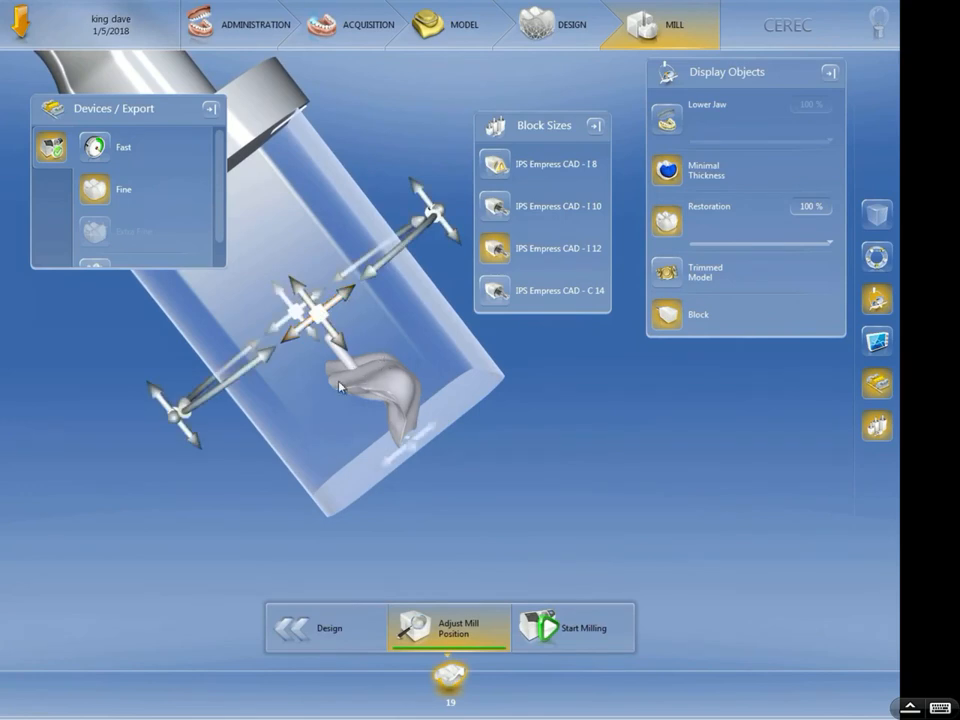
Step: Rotate the inlay further inside the block to refine its orientation relative to the sprue
{"action": "middle_click_drag", "start_coordinate": [255, 520], "coordinate": [372, 433]}
{"action": "middle_click_drag", "start_coordinate": [527, 487], "coordinate": [286, 303]}
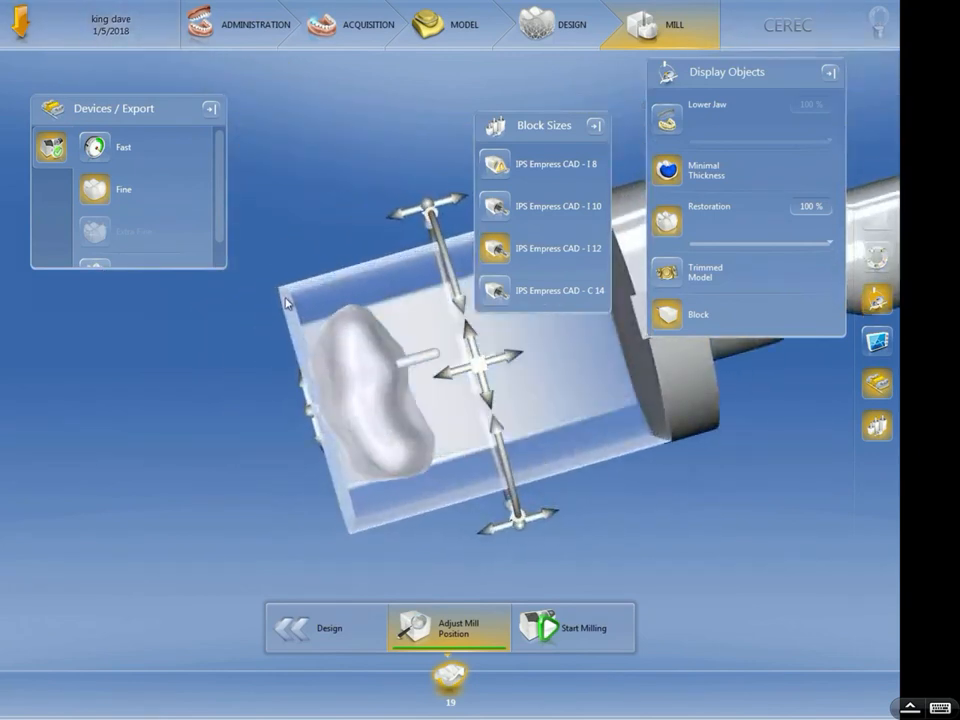
{"action": "right_click", "coordinate": [353, 356]}
{"action": "left_click", "coordinate": [425, 356]}
{"action": "left_click_drag", "start_coordinate": [402, 300], "coordinate": [364, 488]}
{"action": "mouse_move", "coordinate": [275, 514]}
{"action": "left_mouse_down"}
{"action": "mouse_move", "coordinate": [293, 451]}
{"action": "mouse_move", "coordinate": [320, 414]}
{"action": "mouse_move", "coordinate": [289, 516]}
{"action": "left_mouse_up"}
{"action": "left_click_drag", "start_coordinate": [374, 292], "coordinate": [413, 297]}
Step: Move the inlay so that it lies fully inside the I 12 block and start the milling process
{"action": "middle_click_drag", "start_coordinate": [363, 206], "coordinate": [416, 444]}
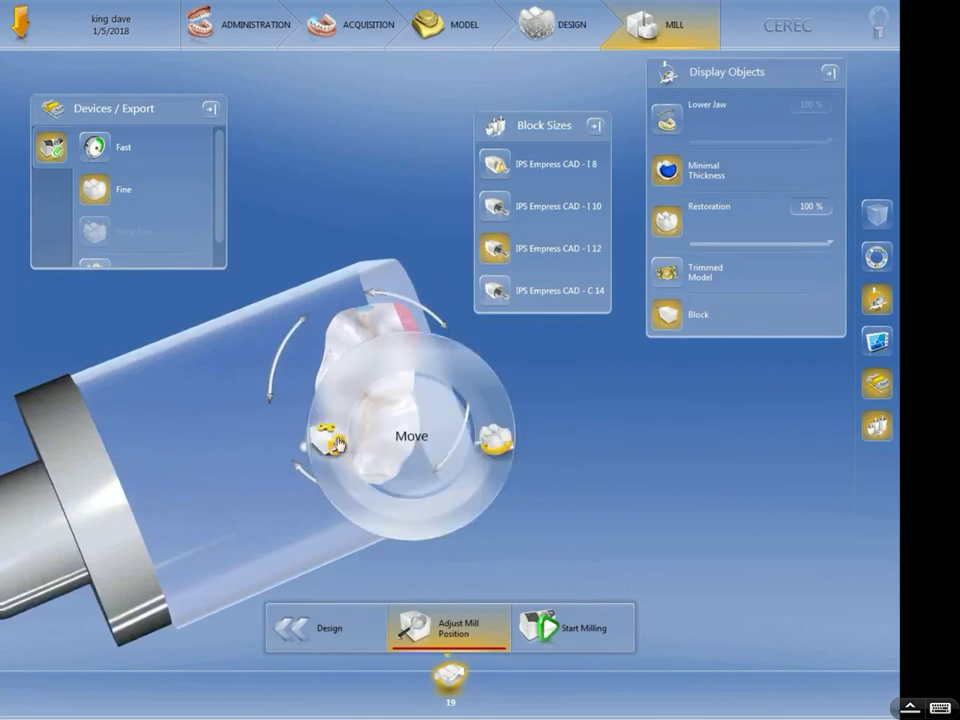
{"action": "left_click", "coordinate": [414, 440]}
{"action": "left_click_drag", "start_coordinate": [398, 303], "coordinate": [451, 401]}
{"action": "left_click_drag", "start_coordinate": [232, 456], "coordinate": [245, 443]}
{"action": "left_click_drag", "start_coordinate": [567, 380], "coordinate": [329, 378]}
{"action": "left_click_drag", "start_coordinate": [273, 510], "coordinate": [313, 375]}
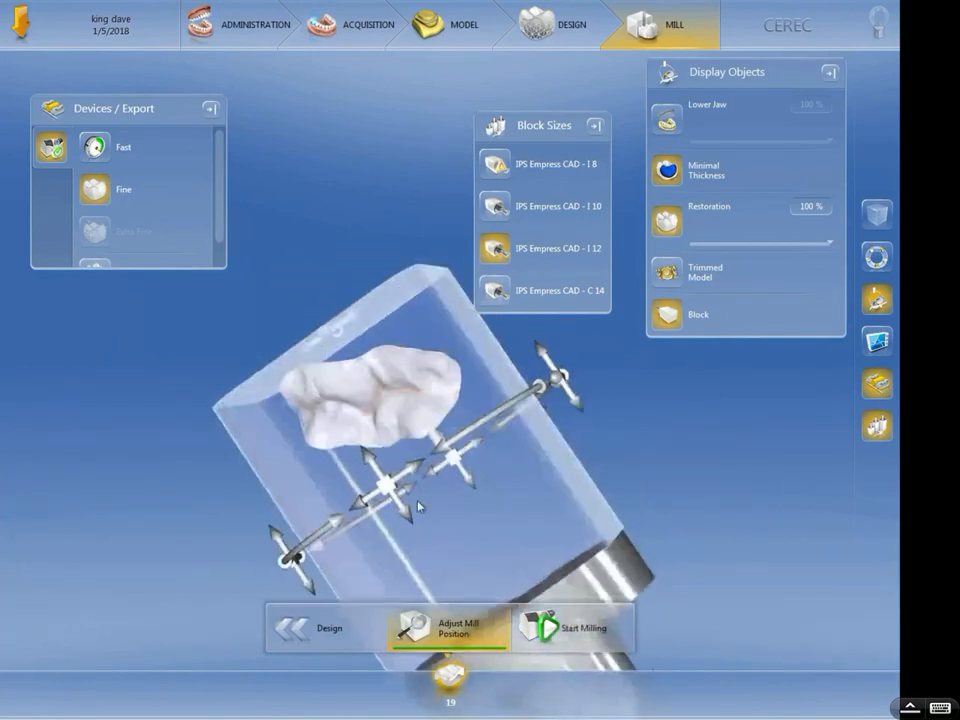
{"action": "left_click", "coordinate": [563, 627]}
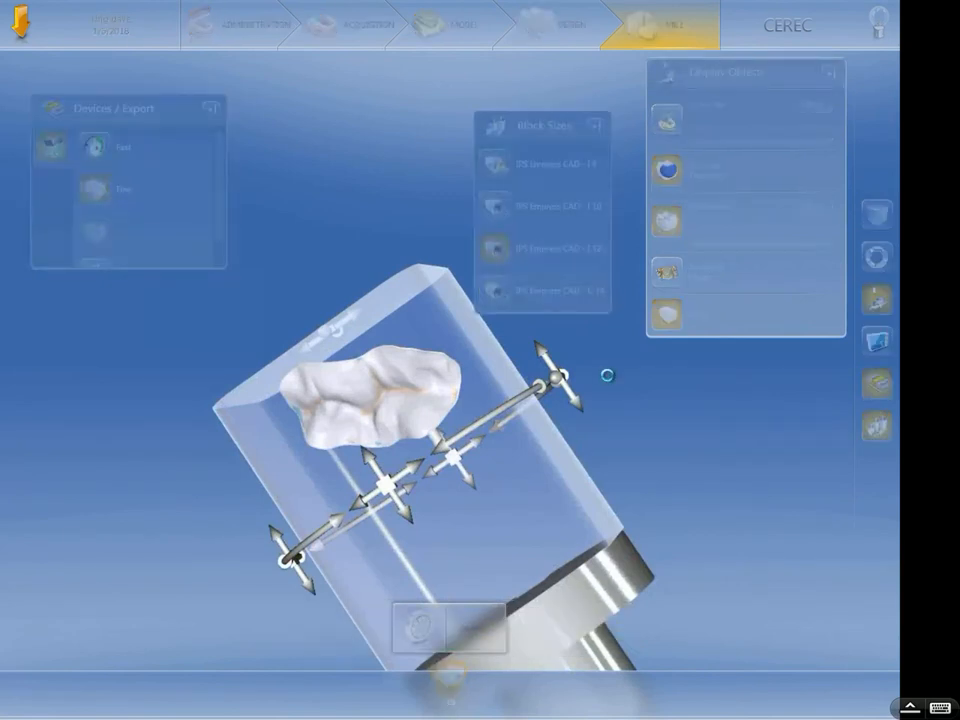